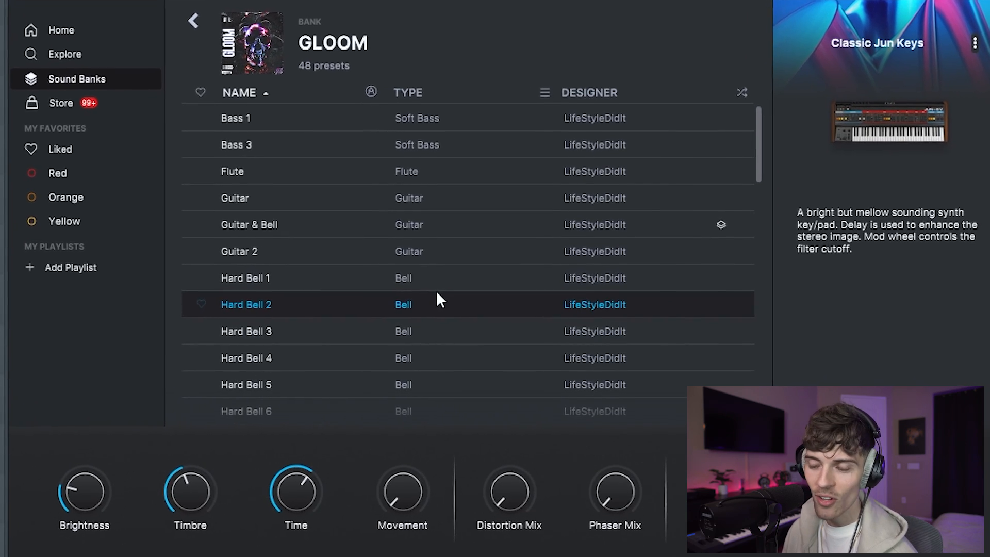
- Load the Hard Bell 5 preset from the GLOOM sound bank
scroll(432, 289, "down", 2)
left_click(398, 284)
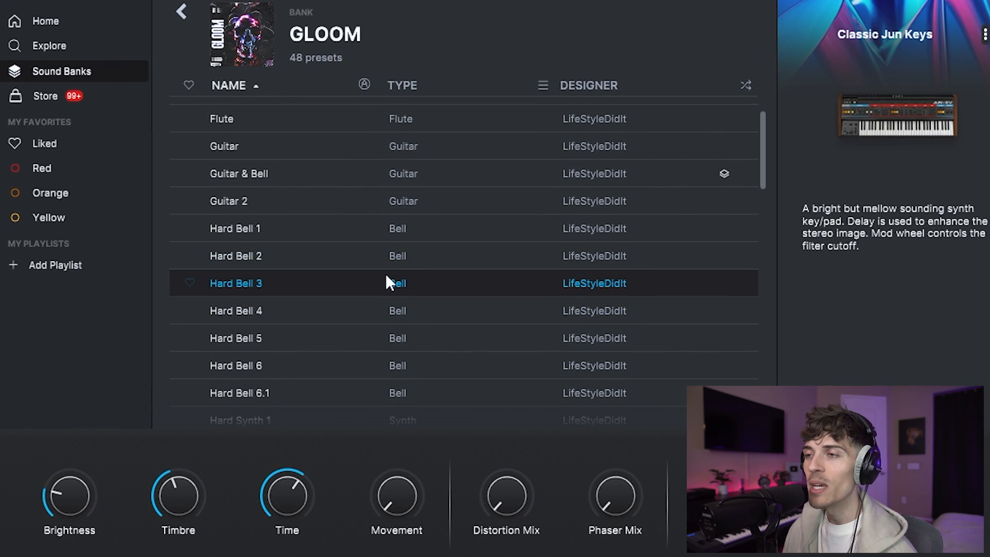
left_click(357, 338)
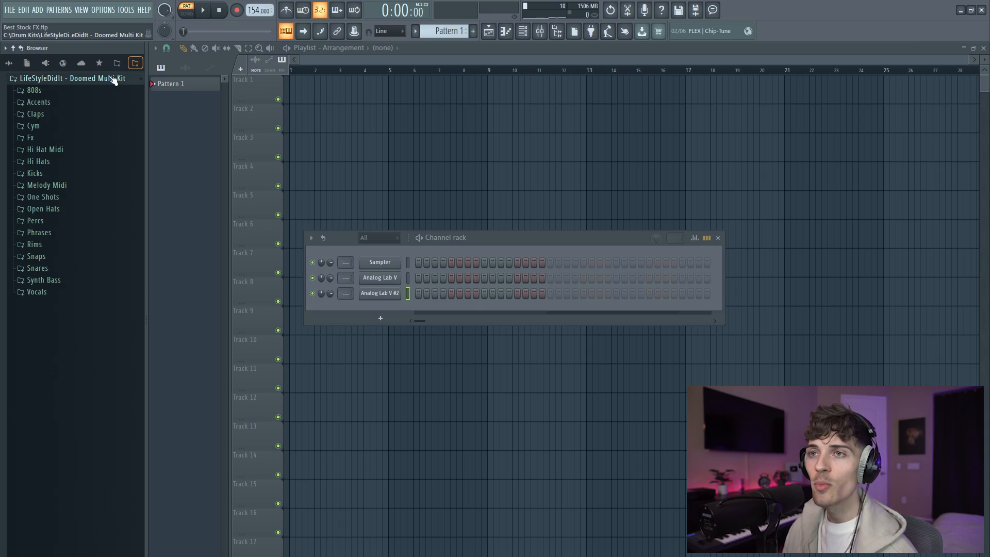
- Load Melody Midi 10 (Amin) 154 from the Doomed Multi Kit onto the Analog Lab V channel and play it back in the piano roll
left_click(48, 185)
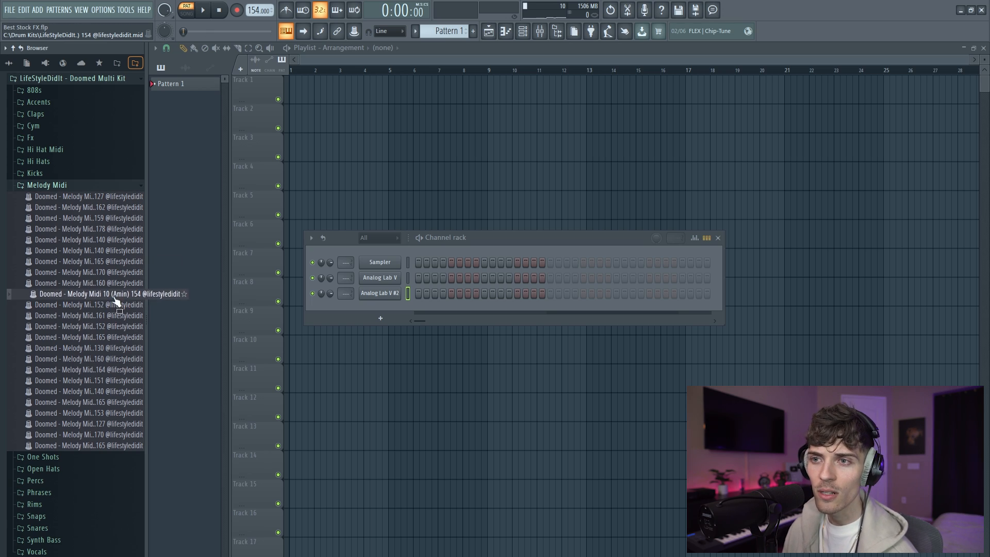
left_click_drag(385, 293, 383, 278)
key("space")
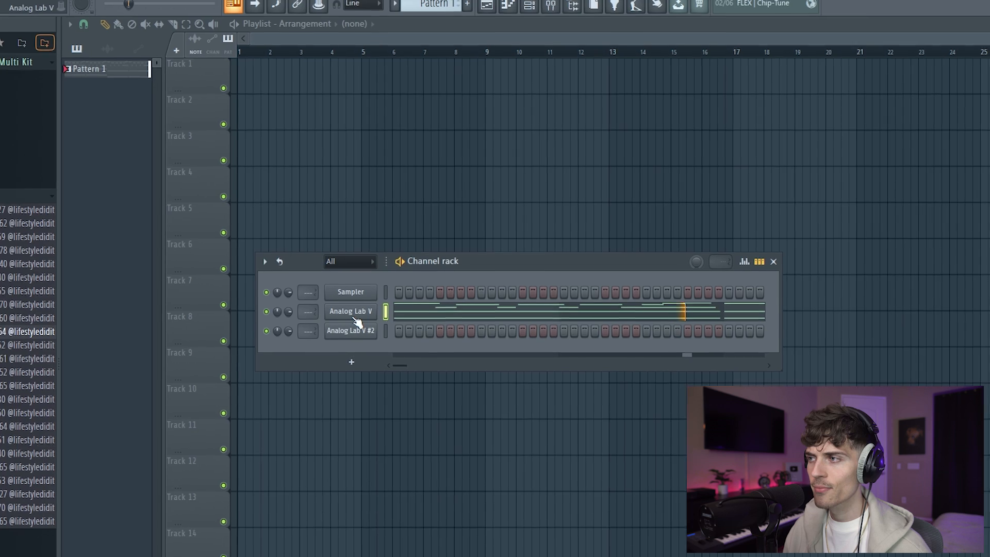
left_click(390, 328)
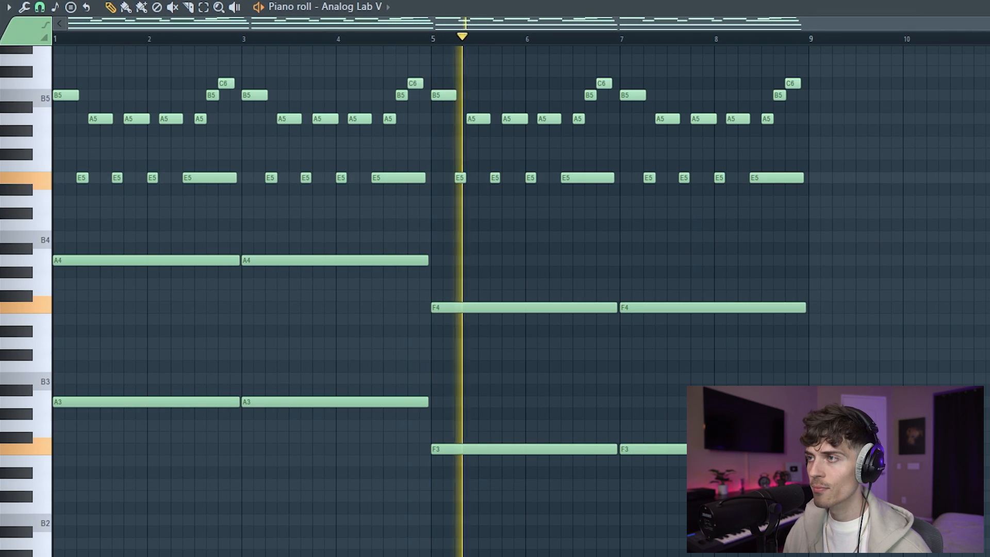
scroll(604, 243, "up", 1)
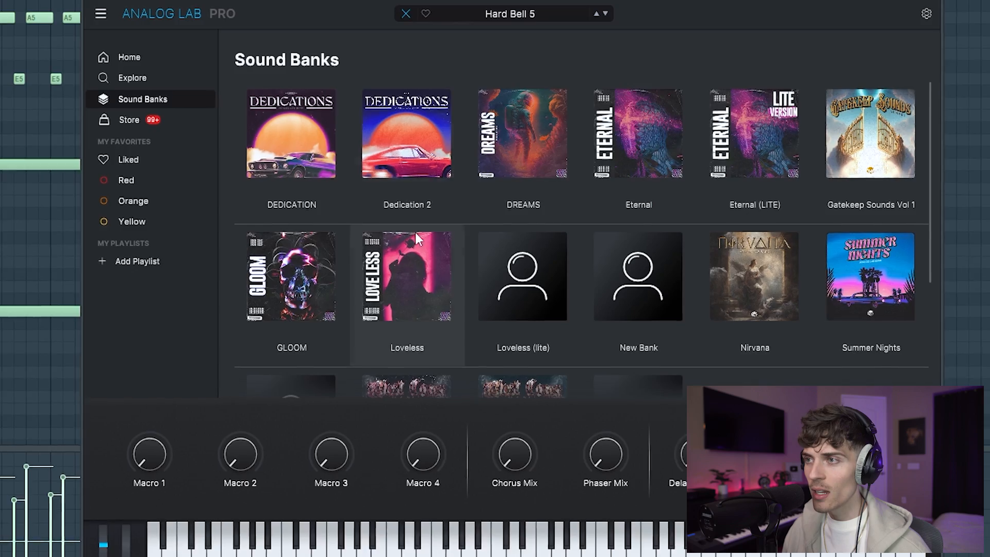
- Open the GLOOM sound bank and load one of its Pad presets
left_click(287, 279)
scroll(428, 261, "down", 3)
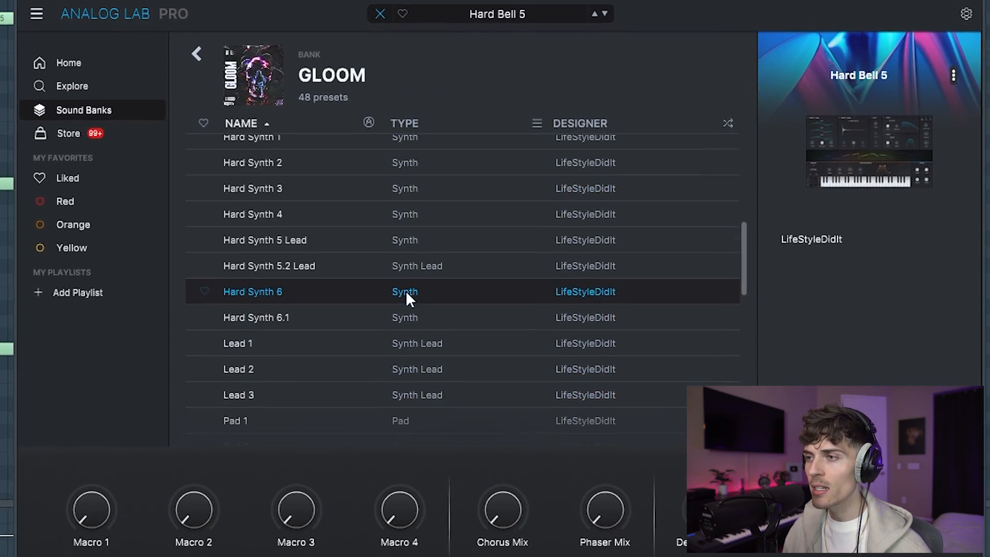
scroll(402, 296, "down", 3)
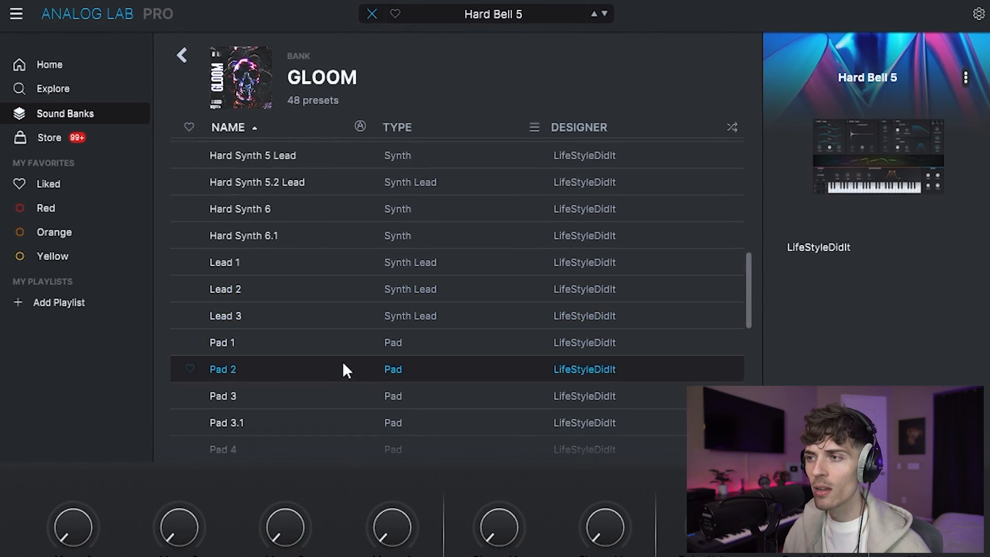
left_click(323, 387)
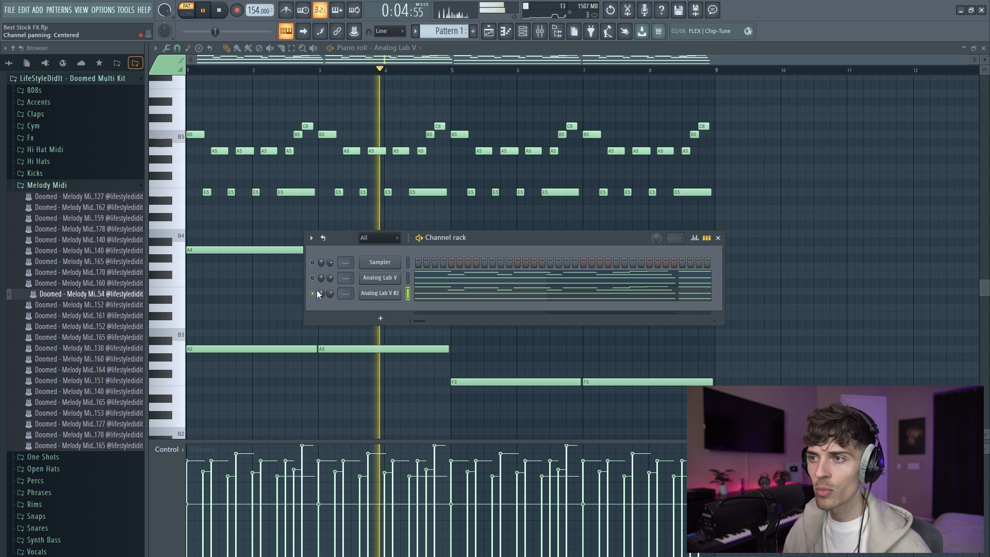
- Route both Analog Lab V channels to mixer track 1 and expand the kit's Vocals folder
scroll(330, 278, "down", 3)
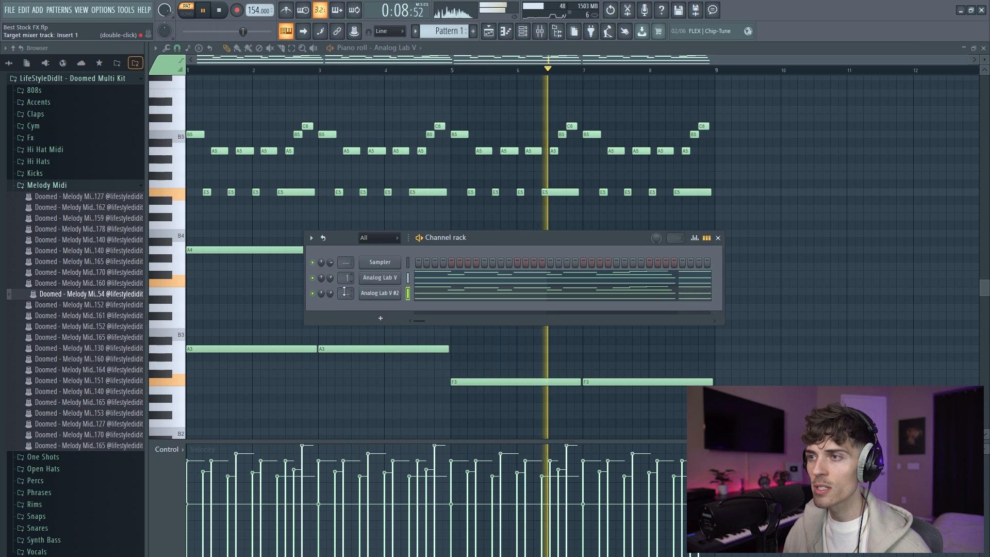
left_click(539, 39)
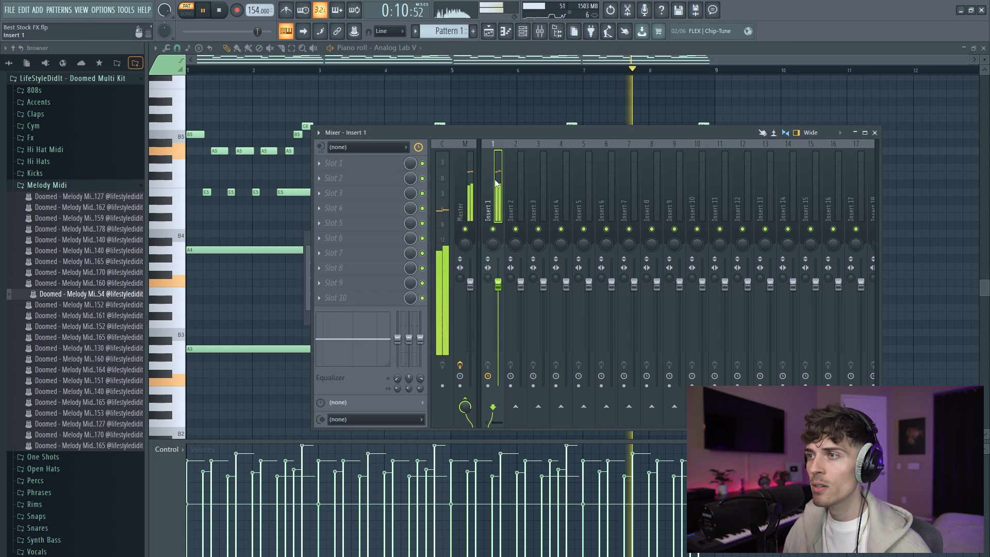
key("space")
left_click(522, 31)
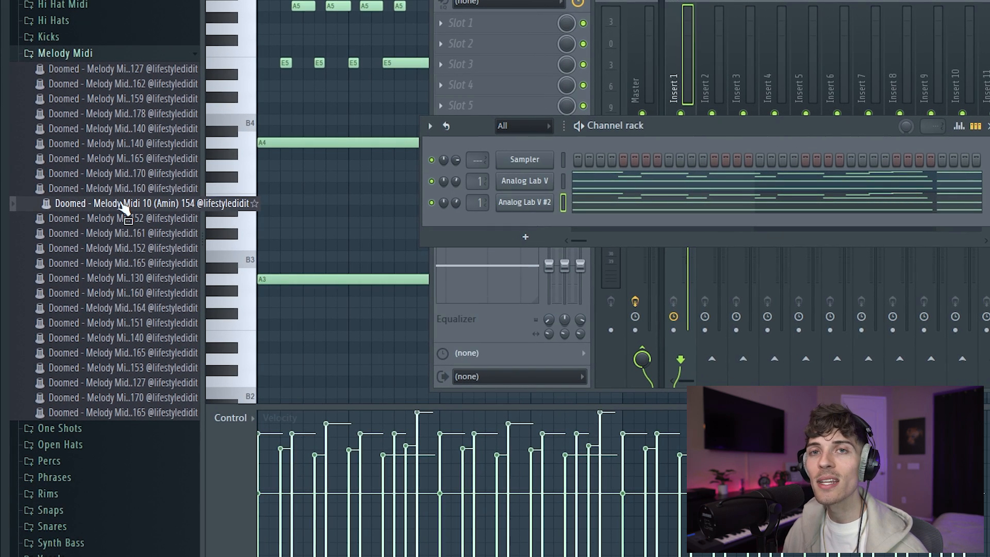
left_click(98, 556)
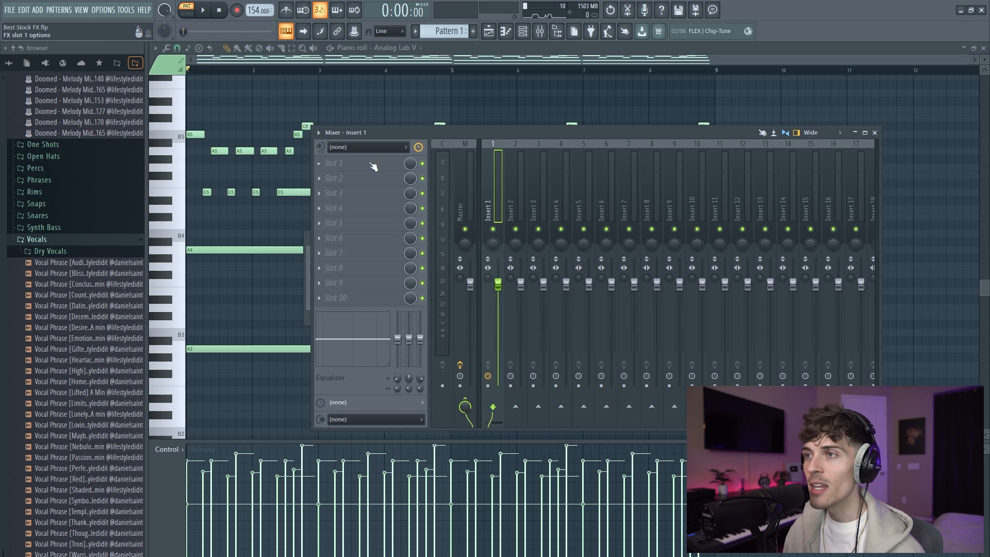
- Load Effector from the zFL Factory plugins into slot 1 of mixer Insert 1 and reposition its window
left_click(369, 164)
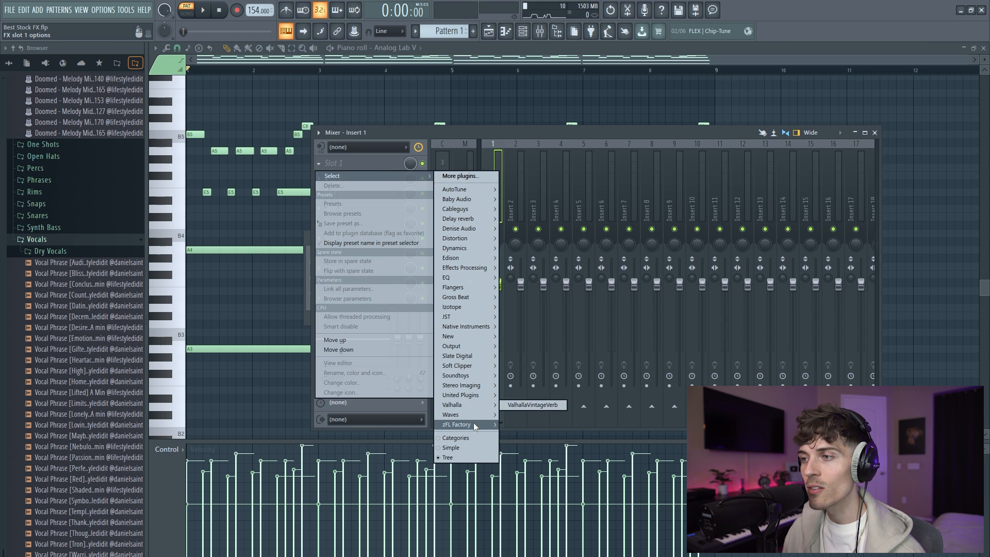
mouse_move(474, 426)
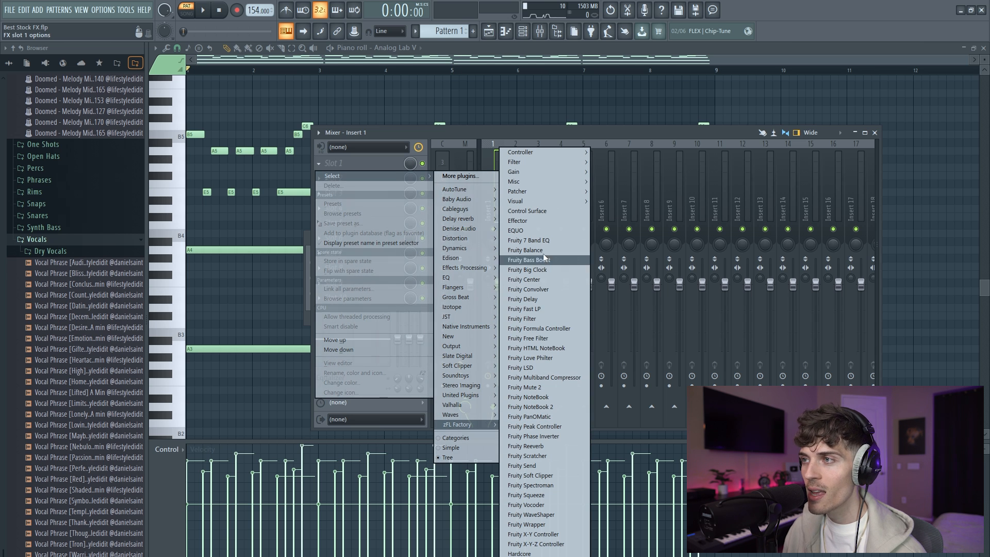
left_click(519, 220)
left_click_drag(640, 225, 488, 186)
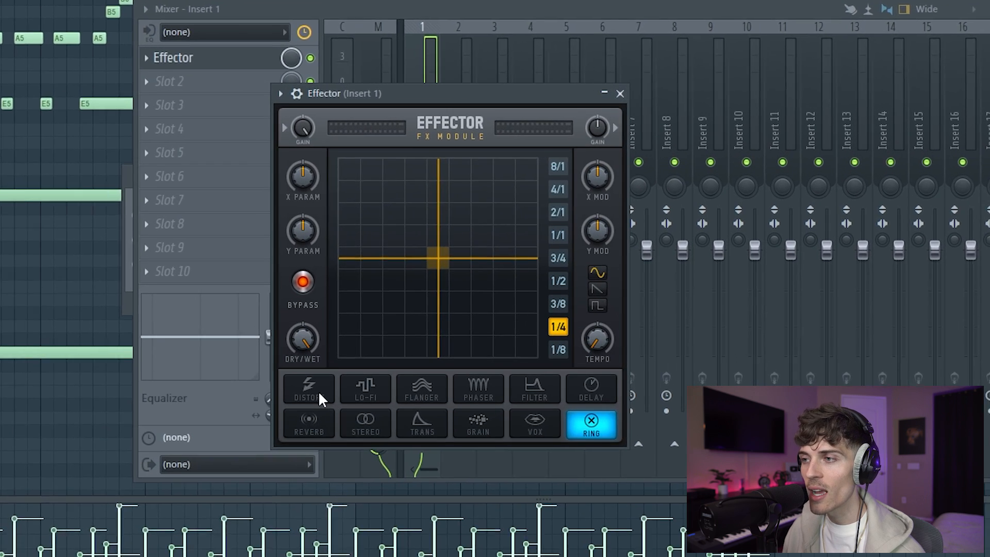
- Go through Effector's effect types, including Flanger, Delay and Reverb, finishing on Grain
left_click(395, 379)
left_click(427, 379)
left_click(467, 379)
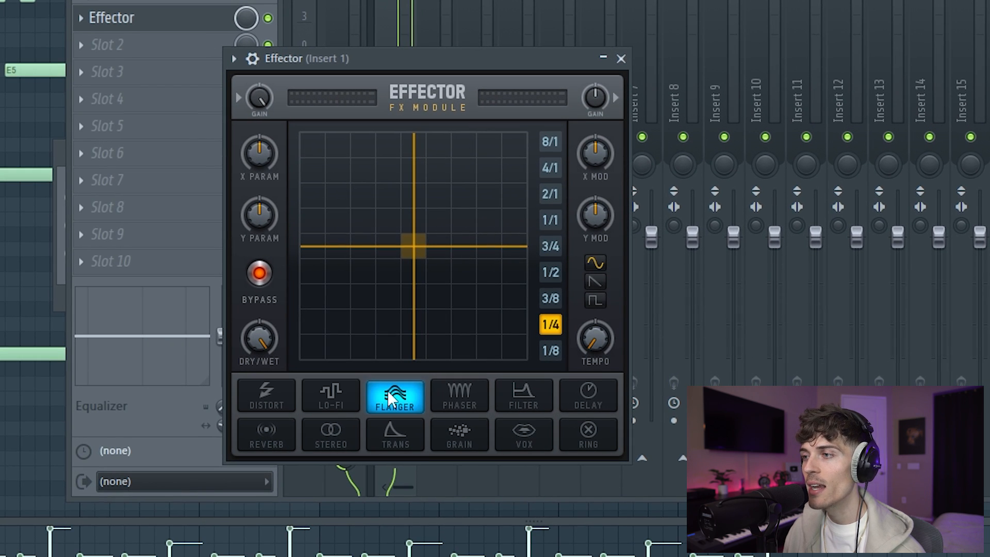
left_click(509, 394)
left_click(609, 397)
left_click(272, 441)
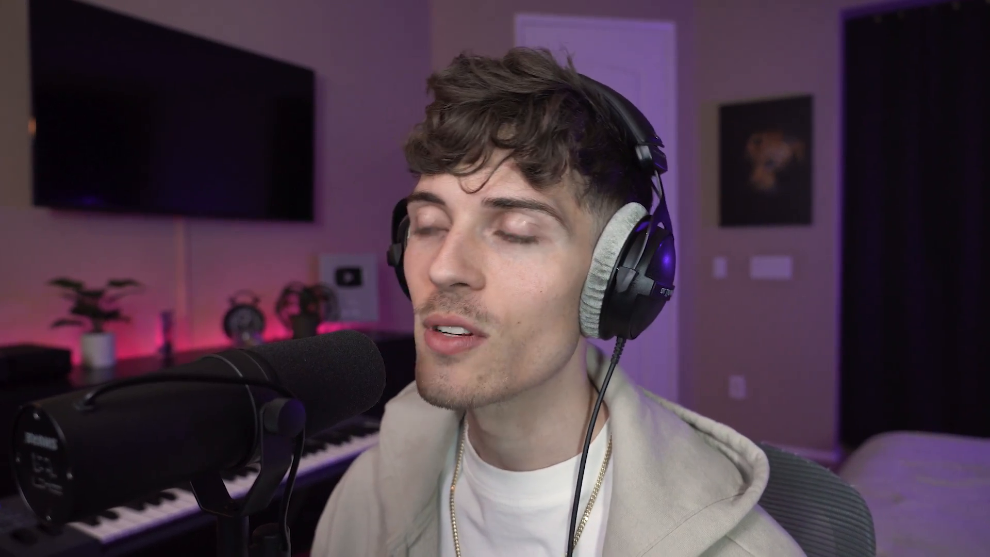
left_click(459, 434)
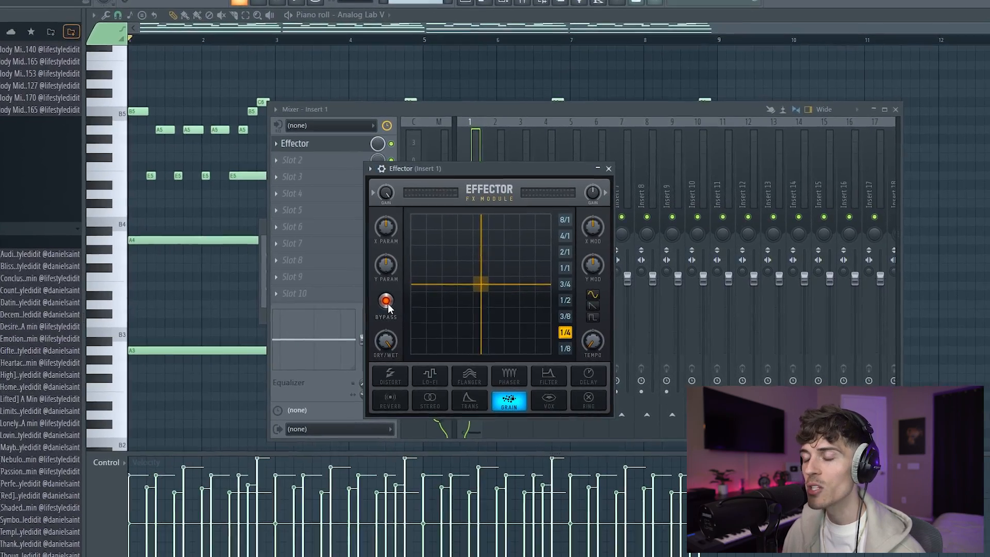
- Turn off Effector's bypass and audition the Phaser effect by moving the XY pad during playback
left_click(413, 304)
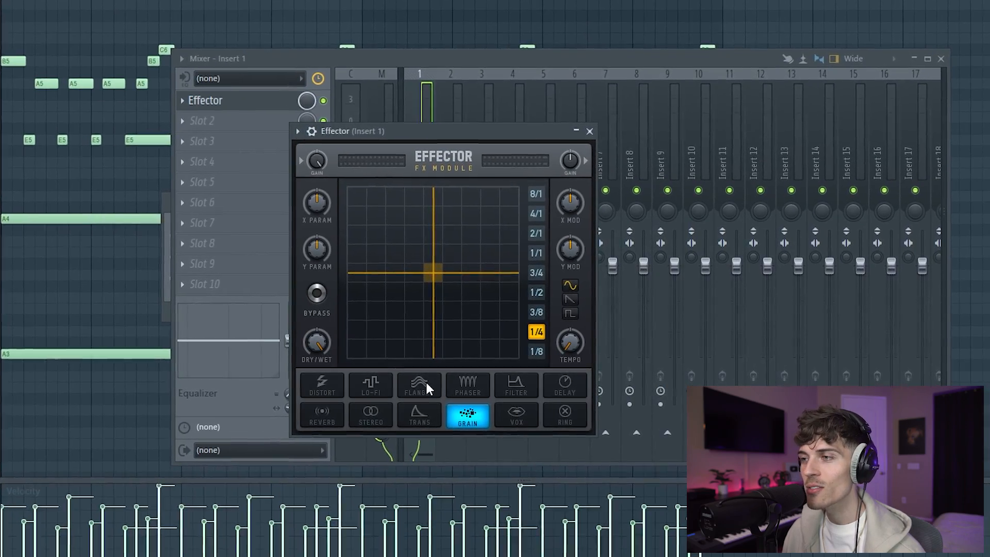
left_click(463, 388)
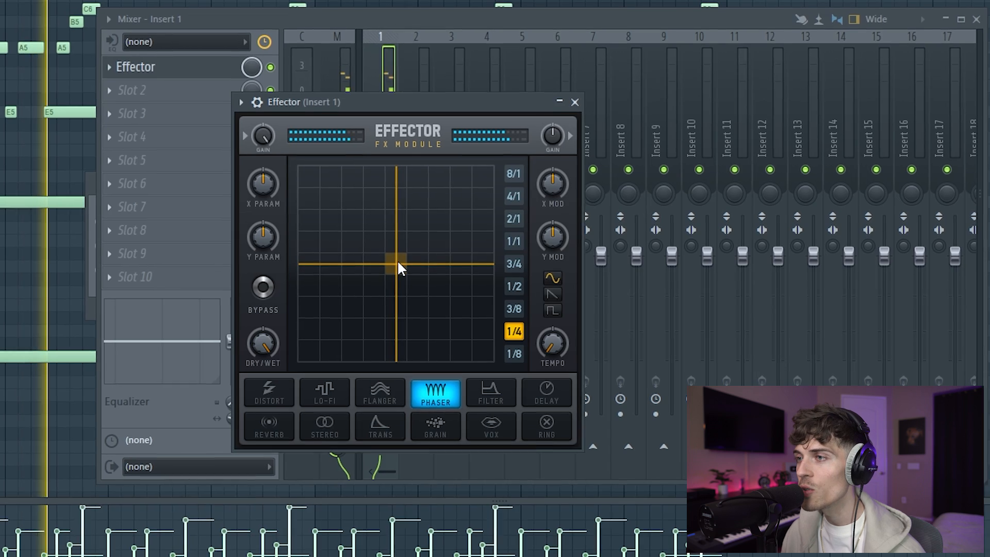
left_click_drag(391, 258, 425, 224)
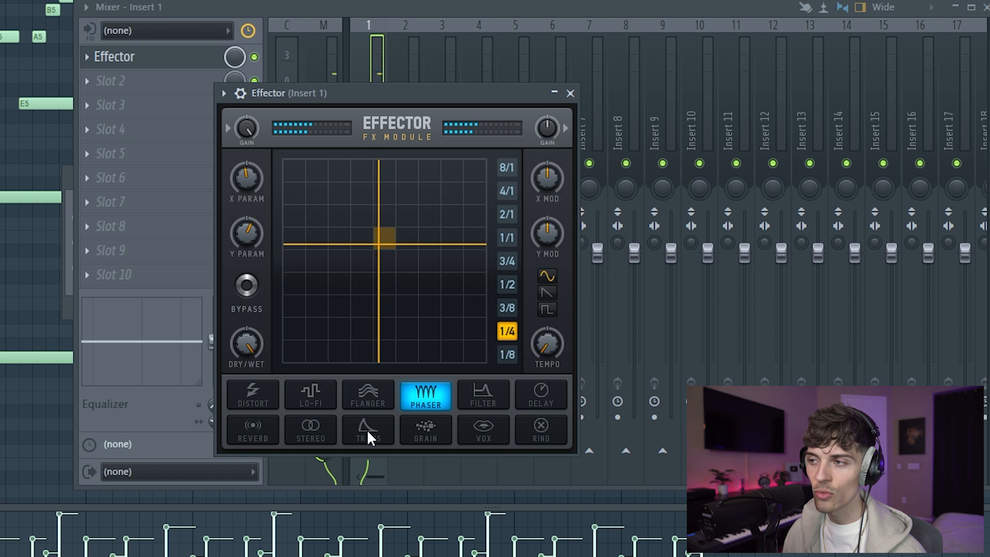
- Audition Effector's Vox effect by sweeping the XY pad during playback
left_click(496, 431)
left_click_drag(416, 237, 394, 196)
left_click_drag(309, 218, 335, 331)
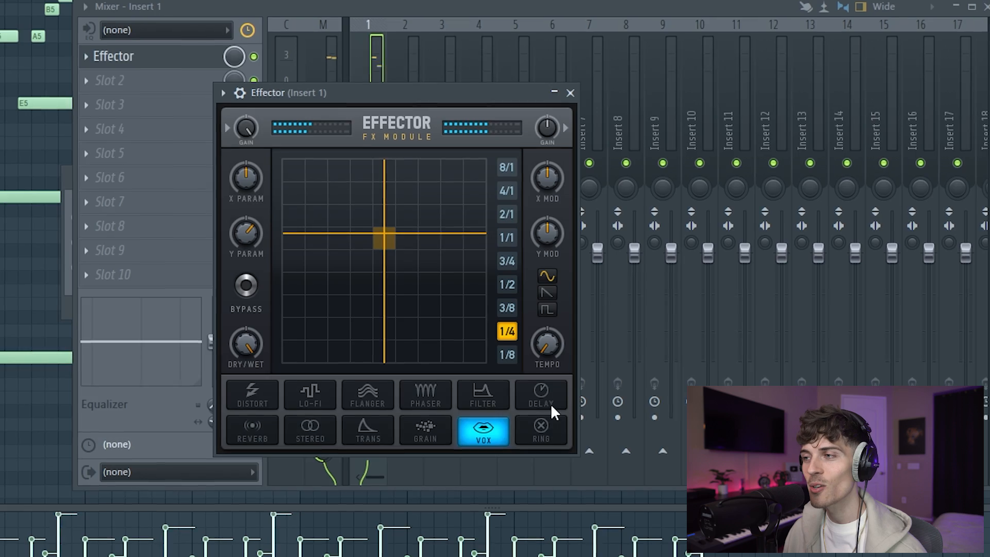
- Switch Effector to the Delay effect and sweep its XY pad during playback
left_click(550, 403)
left_click_drag(424, 273, 466, 215)
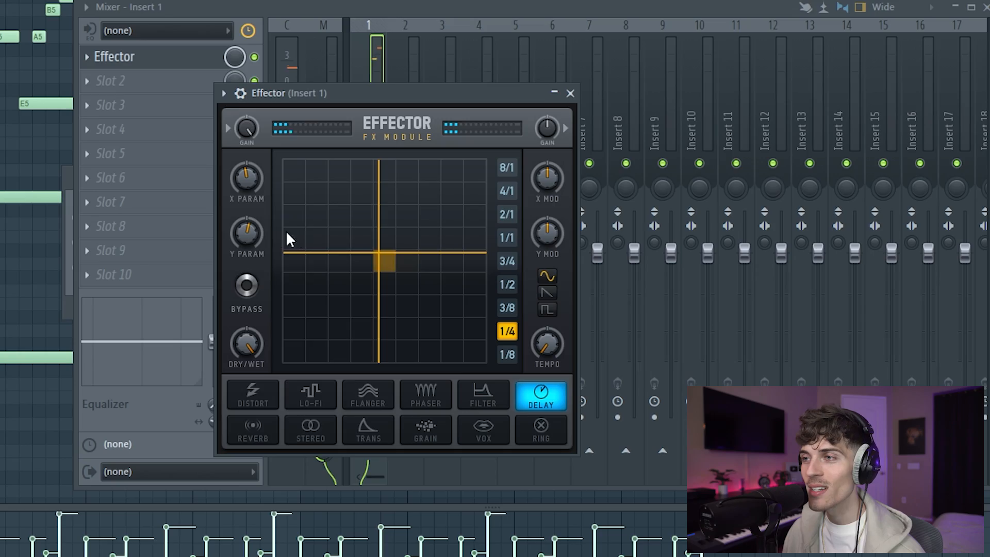
- Reset Effector's Y Param and X Param knobs to their centred defaults
right_click(245, 234)
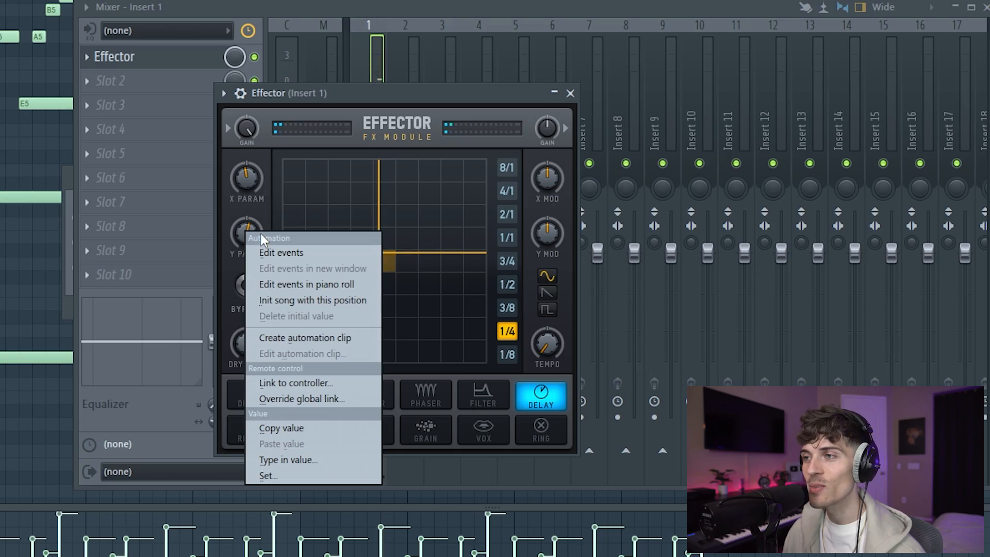
left_click(247, 232, "alt")
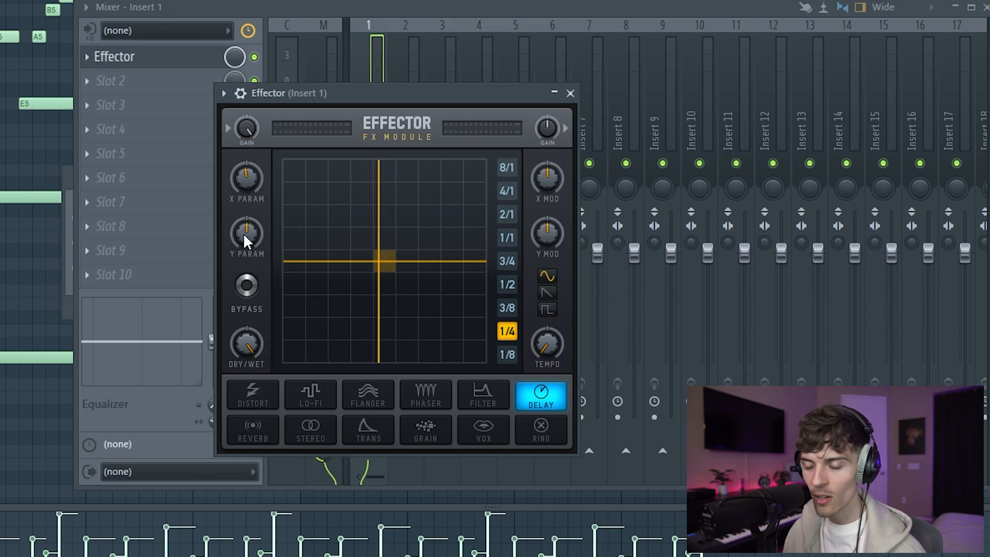
left_click(249, 175, "alt")
- Create automation clips for Effector's X Param and Y Param
right_click(249, 174)
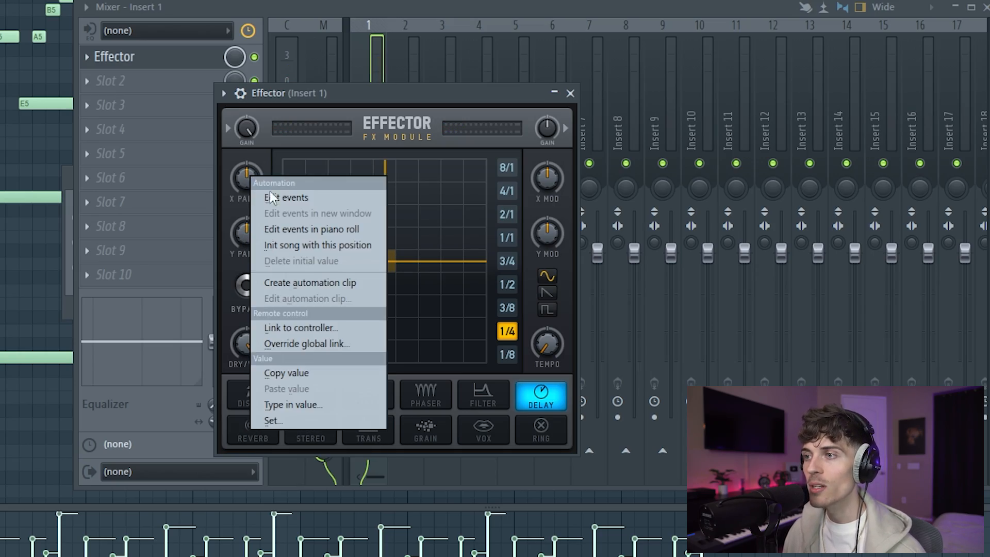
left_click(305, 280)
right_click(240, 235)
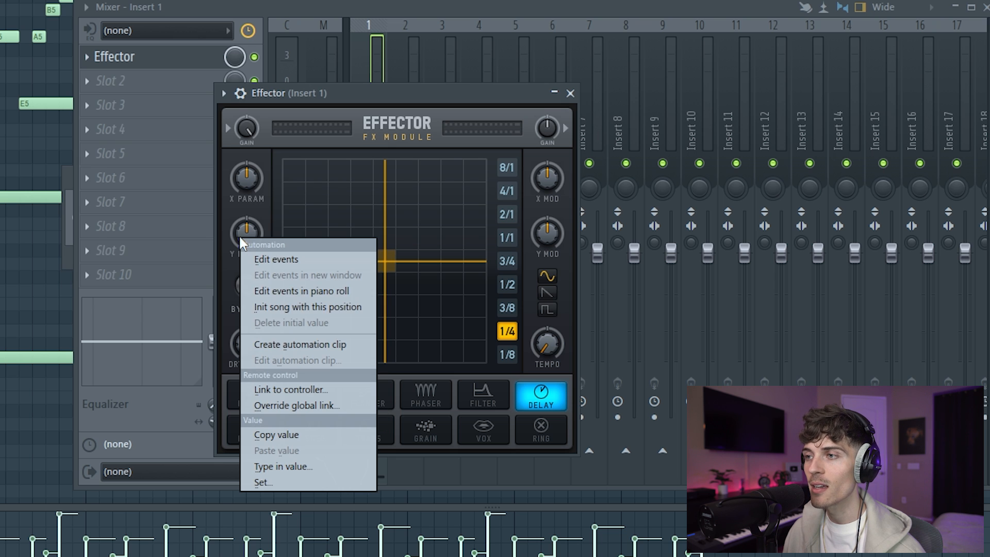
left_click(286, 343)
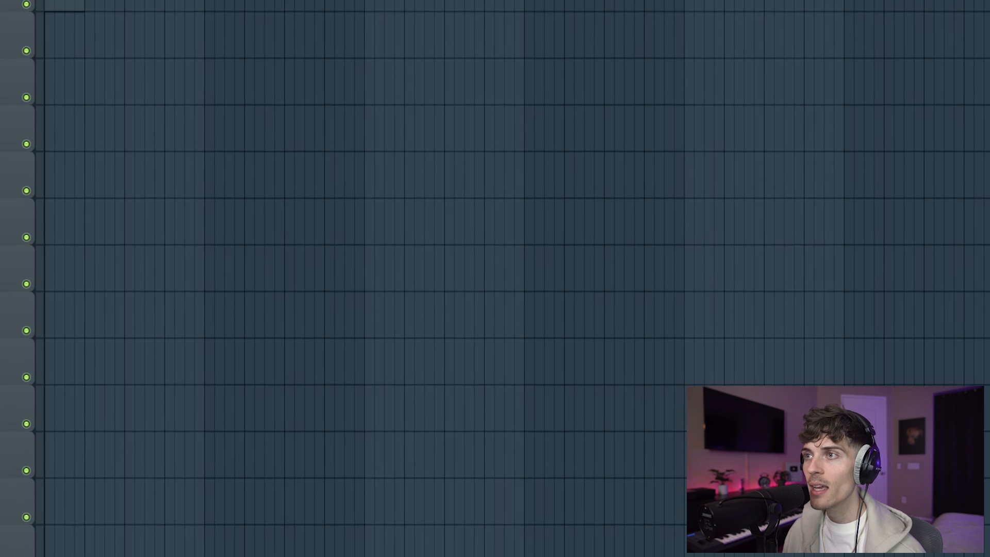
- Move the Param X and Param Y automation clips down to playlist Tracks 5 and 6
scroll(278, 42, "left", 3)
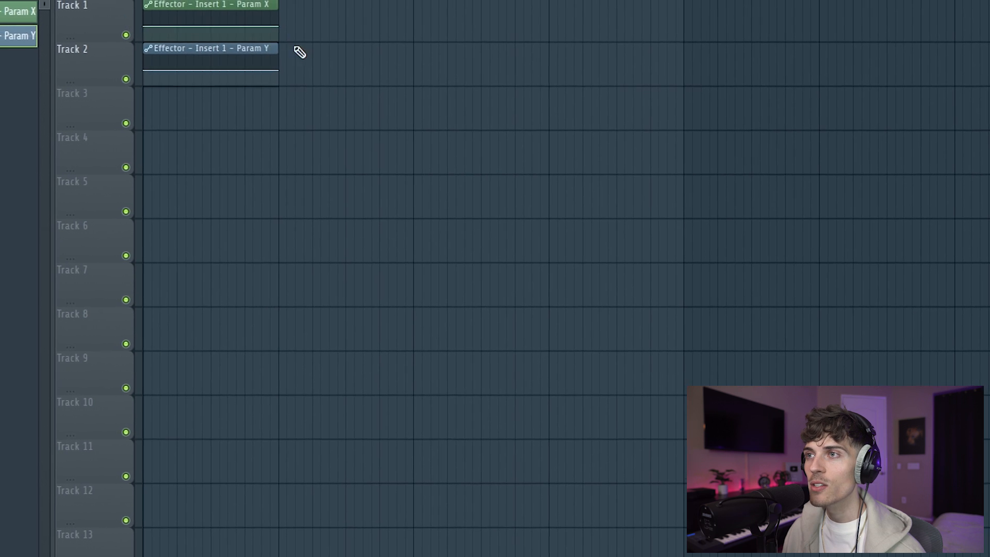
left_click_drag(279, 43, 134, 71)
left_click_drag(246, 34, 236, 241)
- Place Pattern 1 at the start of playlist Track 1
left_click(62, 54)
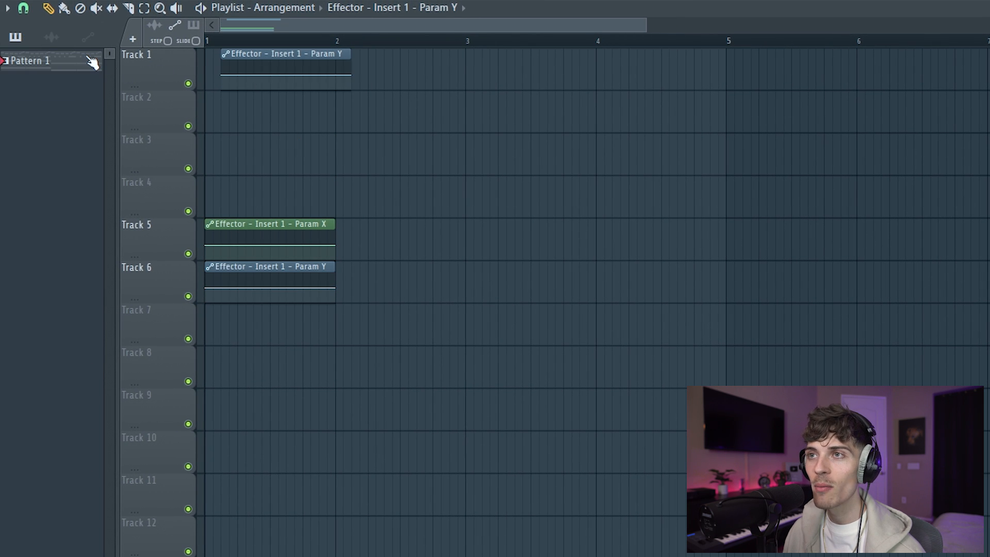
left_click(304, 52)
- Select both Effector automation clips and extend them to the start of bar 5
scroll(273, 45, "down", 5)
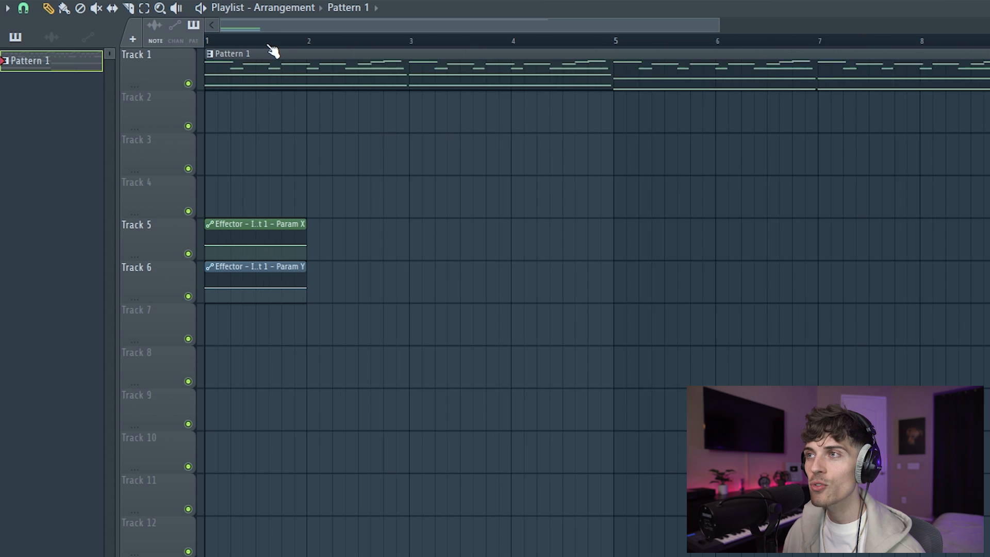
left_click_drag(334, 144, 183, 369)
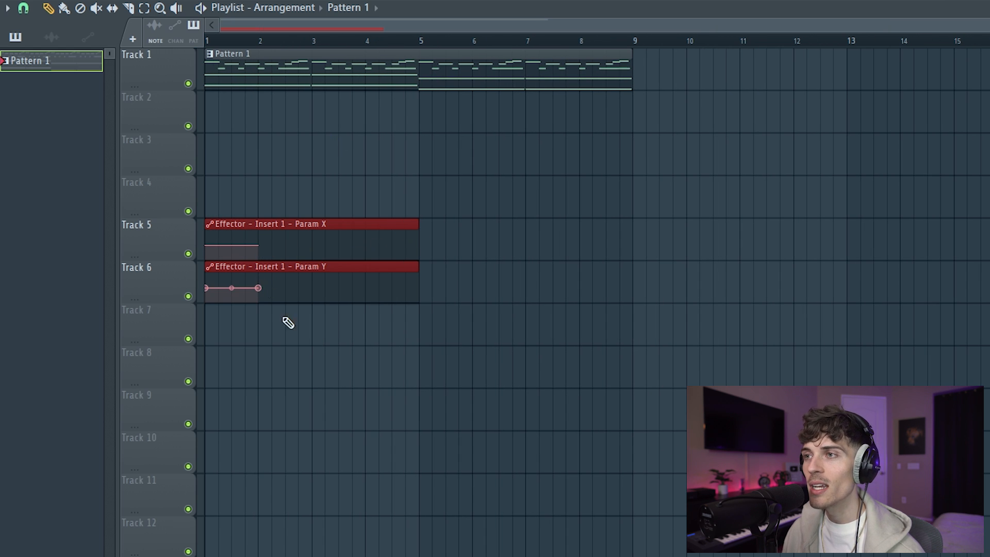
- Shape the Param X automation clip into an alternating up-and-down curve with points every half bar, ending high at bar 5
scroll(431, 348, "up", 3)
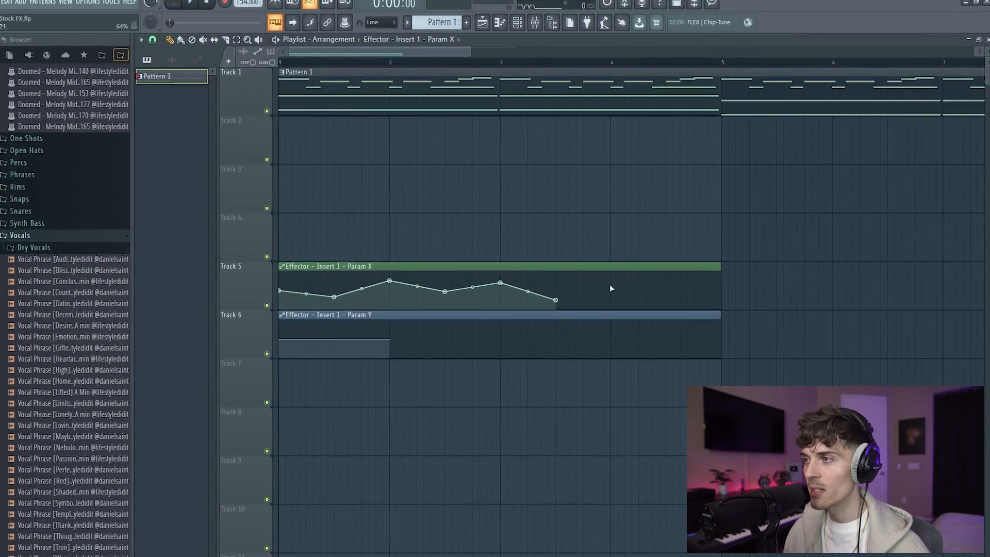
left_click(610, 283)
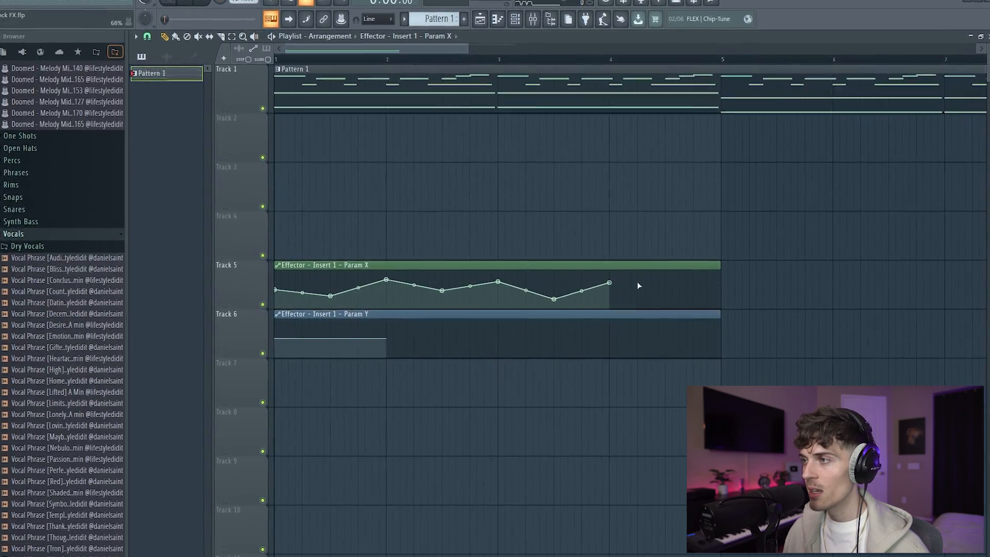
left_click(659, 299)
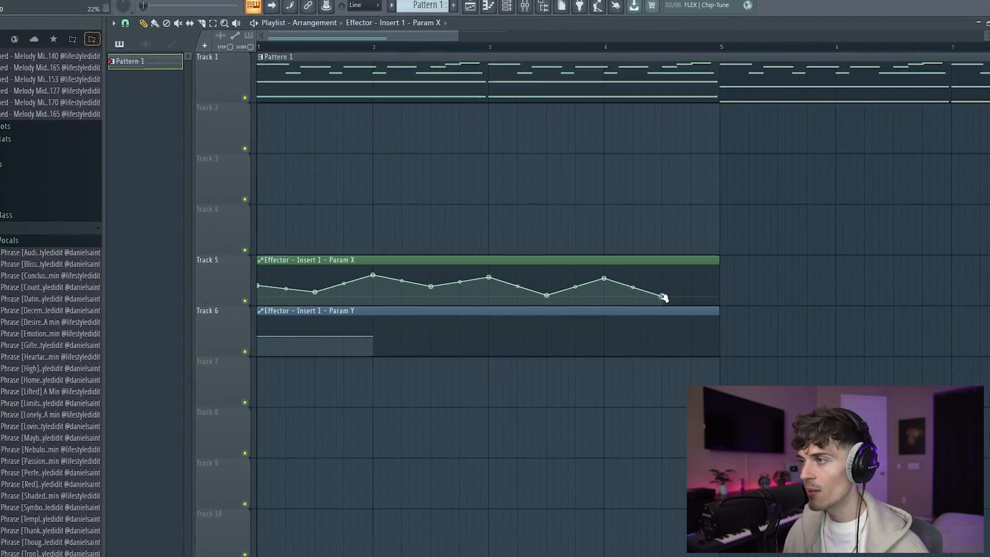
left_click(719, 269)
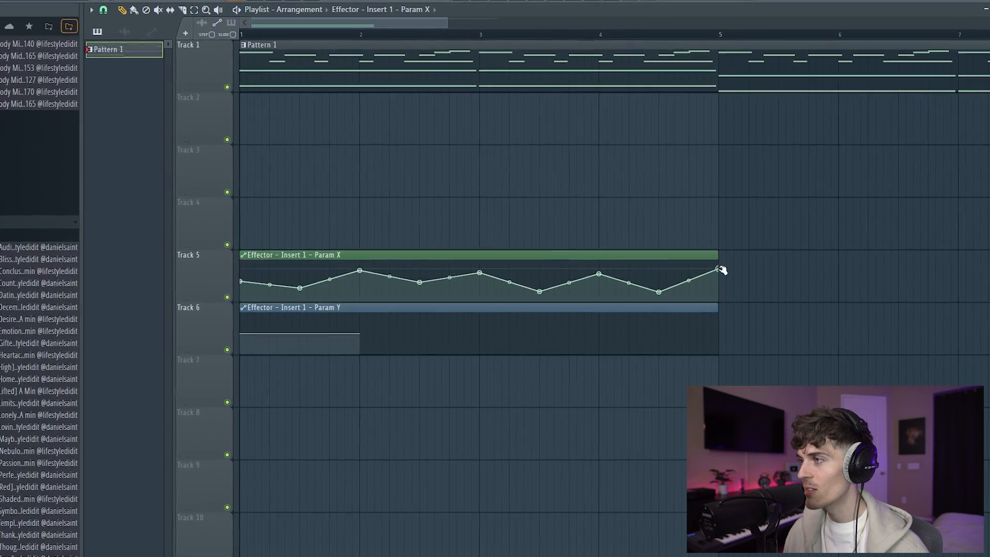
- Draw an irregular zigzag of high and low points across the Param Y automation clip up to bar 5
right_click(266, 323)
right_click(281, 341)
right_click(298, 310)
right_click(323, 341)
right_click(377, 315)
right_click(385, 342)
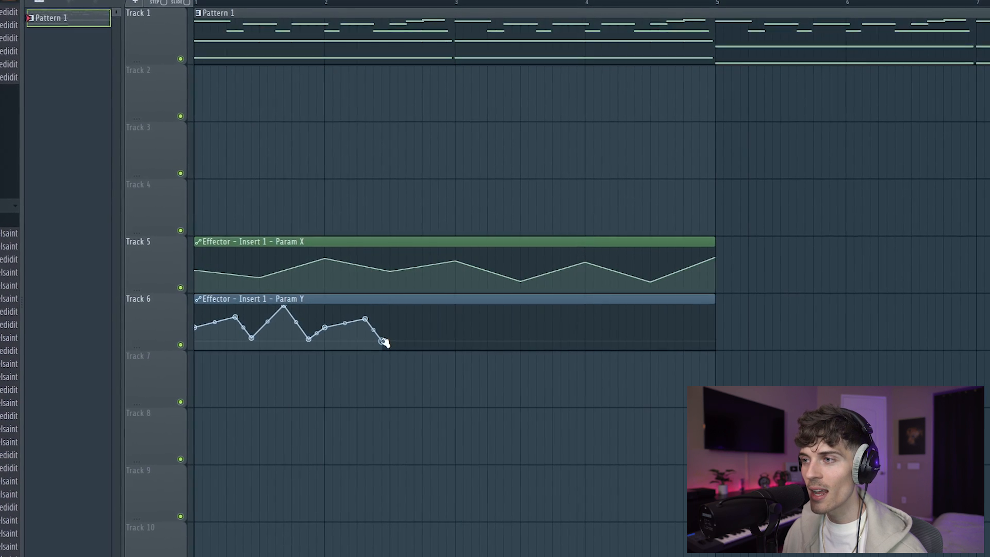
right_click(416, 312)
right_click(448, 342)
right_click(481, 325)
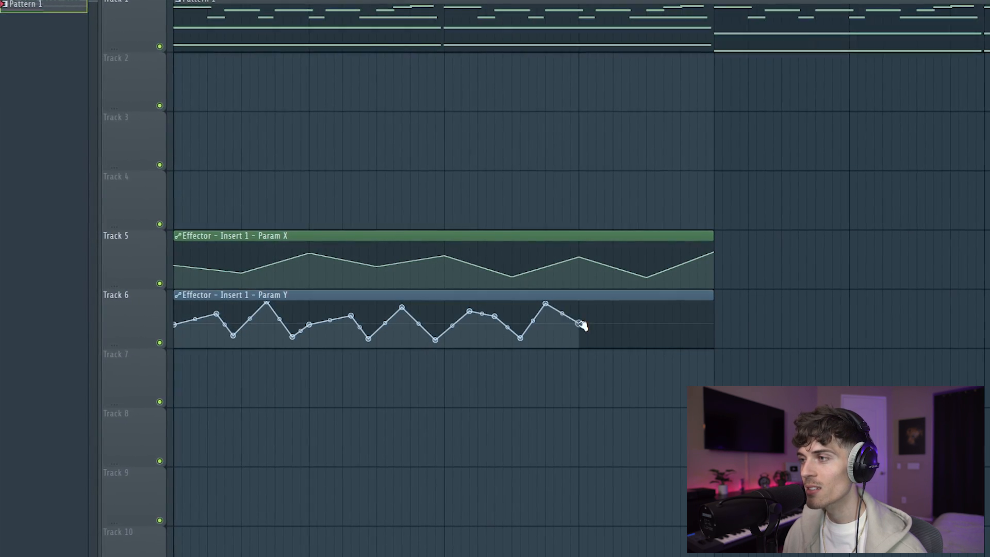
right_click(633, 312)
right_click(658, 342)
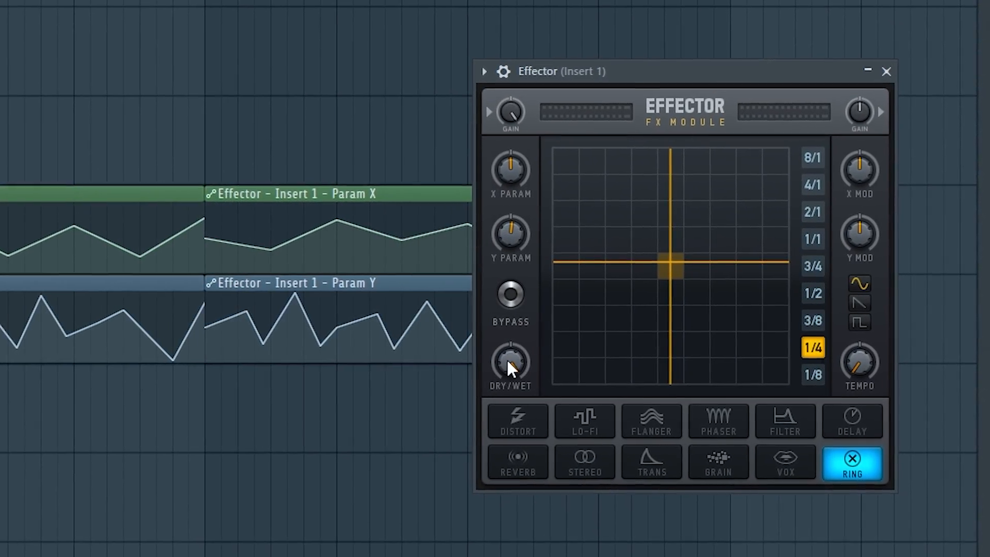
- Lower Effector's dry/wet mix and try the Flanger, Filter and Phaser effects on the melody
left_click_drag(501, 363, 502, 420)
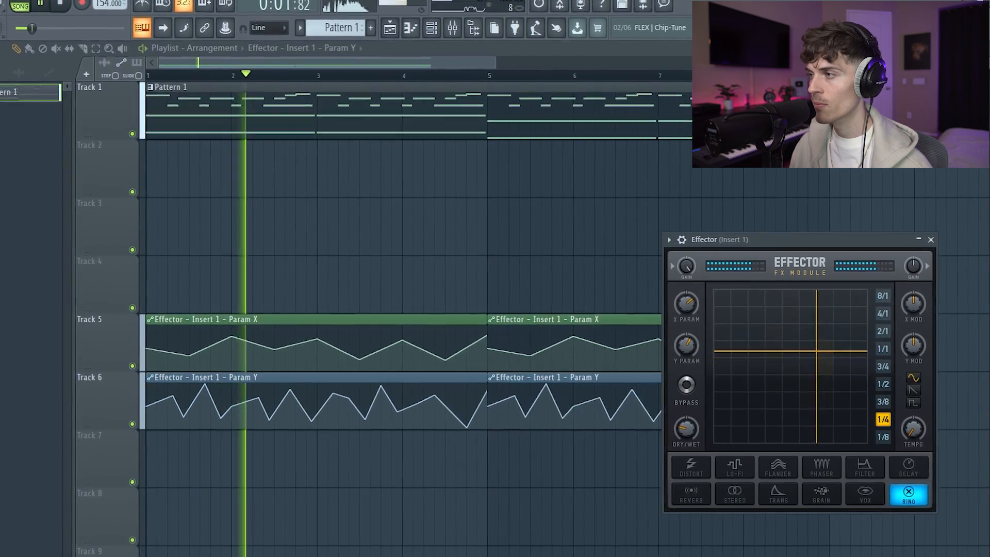
left_click(778, 468)
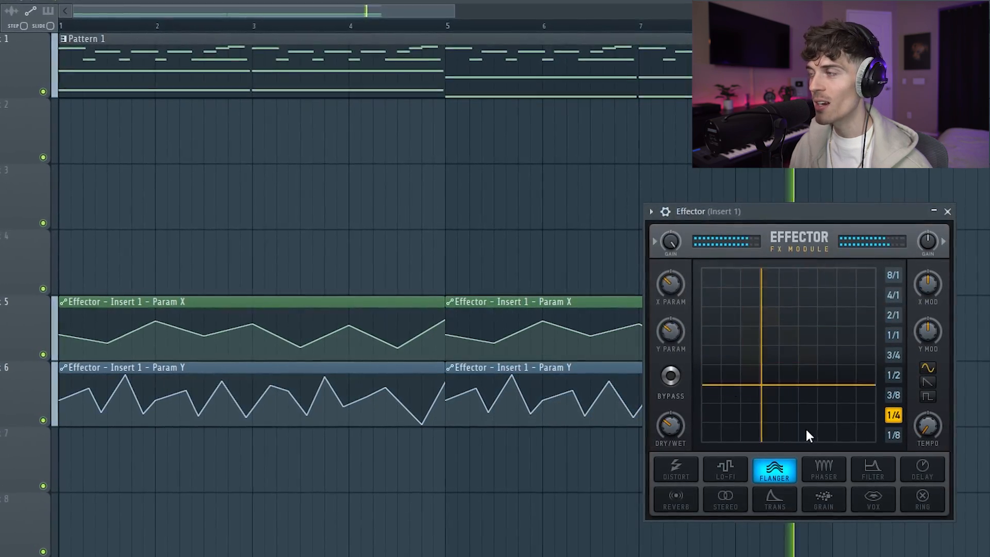
left_click(876, 471)
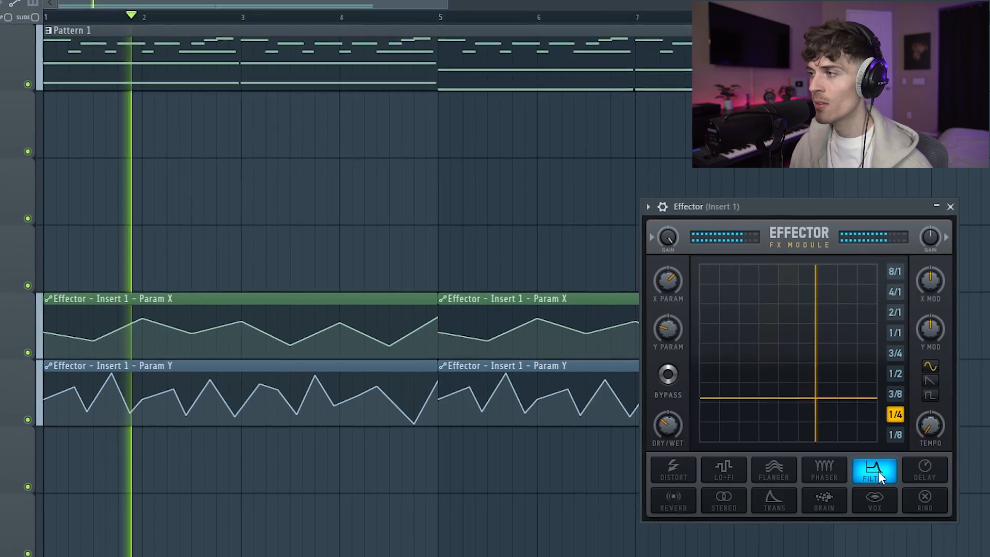
left_click(816, 468)
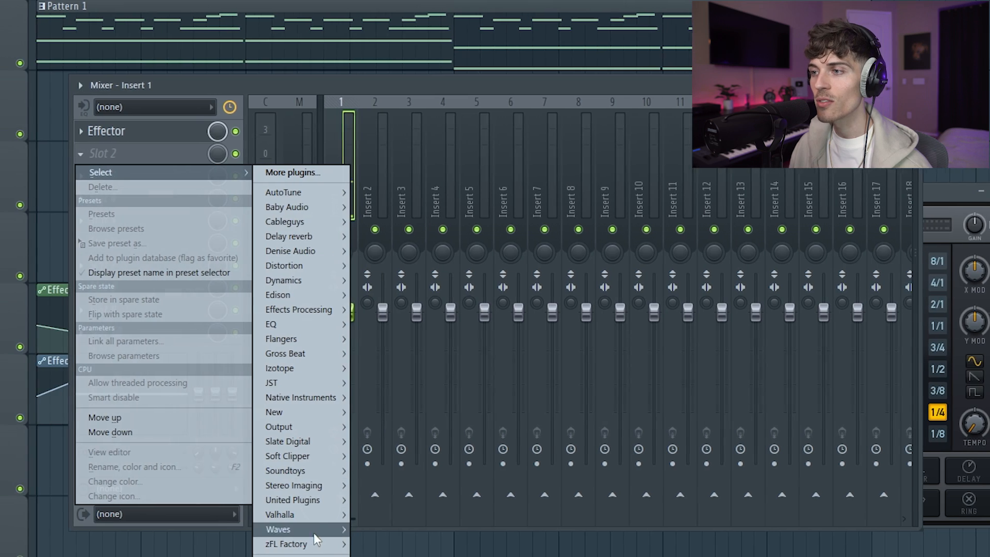
- Load a second Effector into Slot 2 of Insert 1 and turn off its bypass
mouse_move(315, 536)
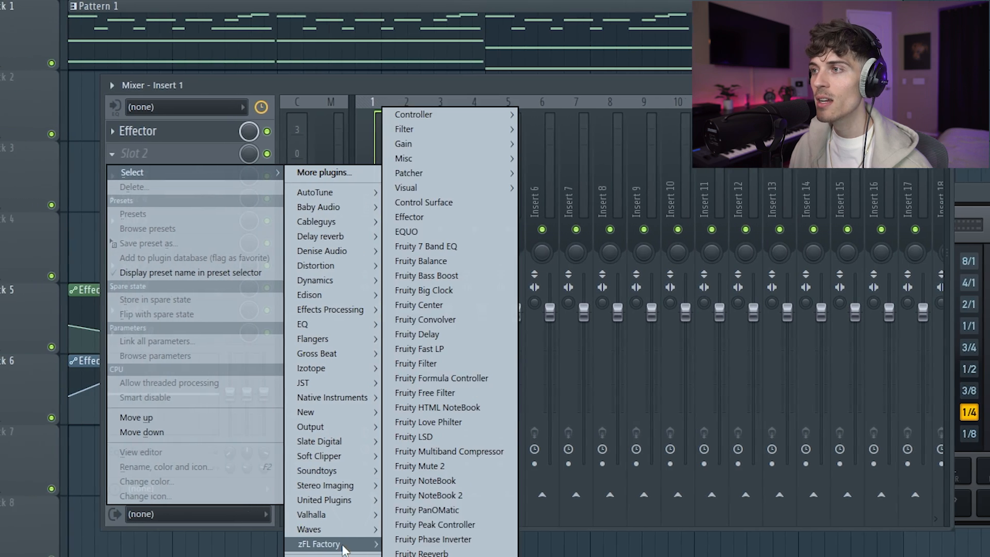
left_click(471, 217)
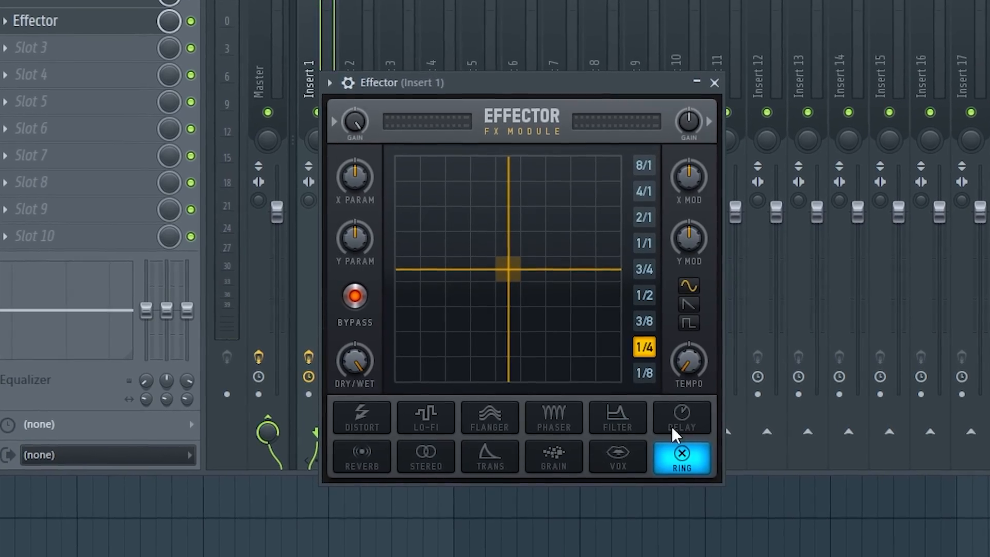
left_click(349, 299)
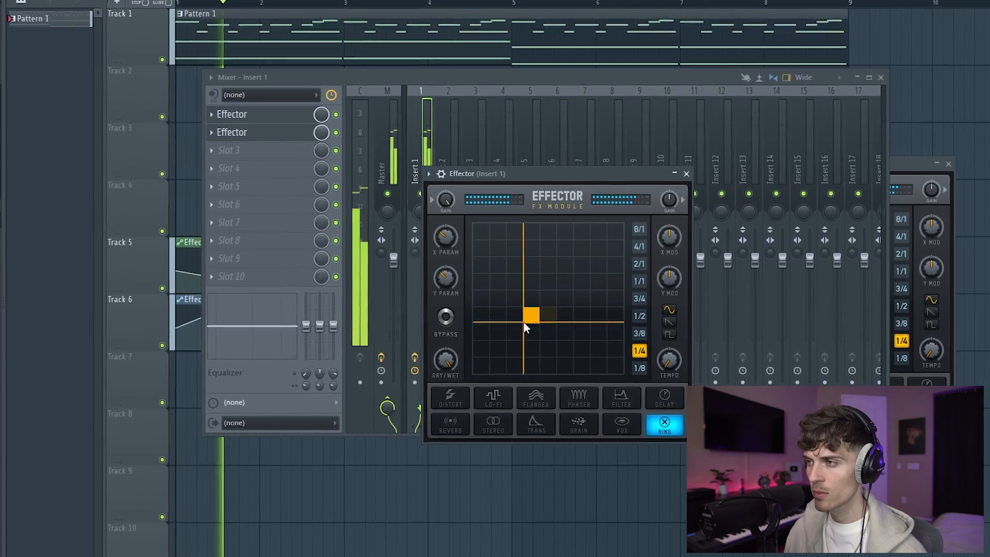
- Adjust the second Effector's X and Y parameters while the melody plays with the Ring effect
left_click_drag(524, 322, 434, 275)
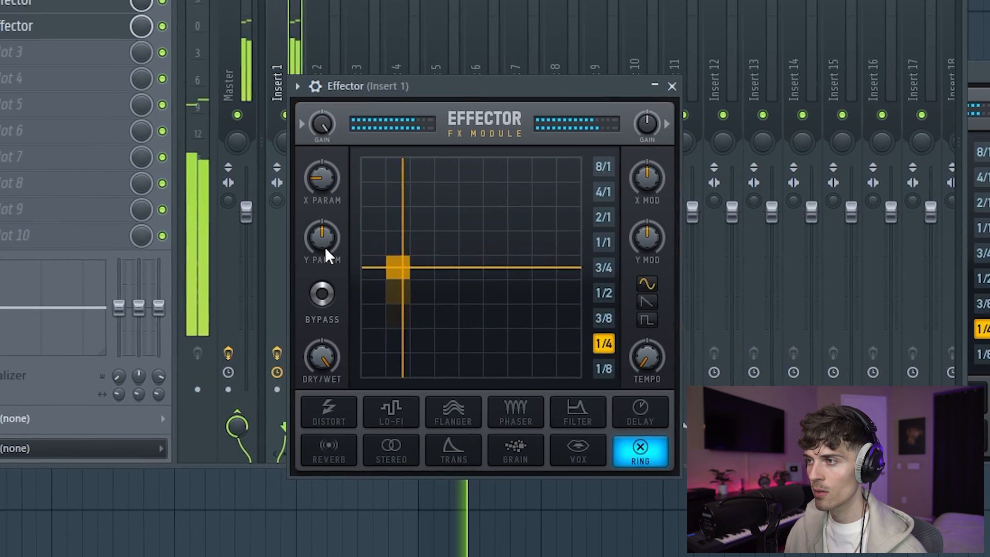
left_click_drag(325, 247, 325, 281)
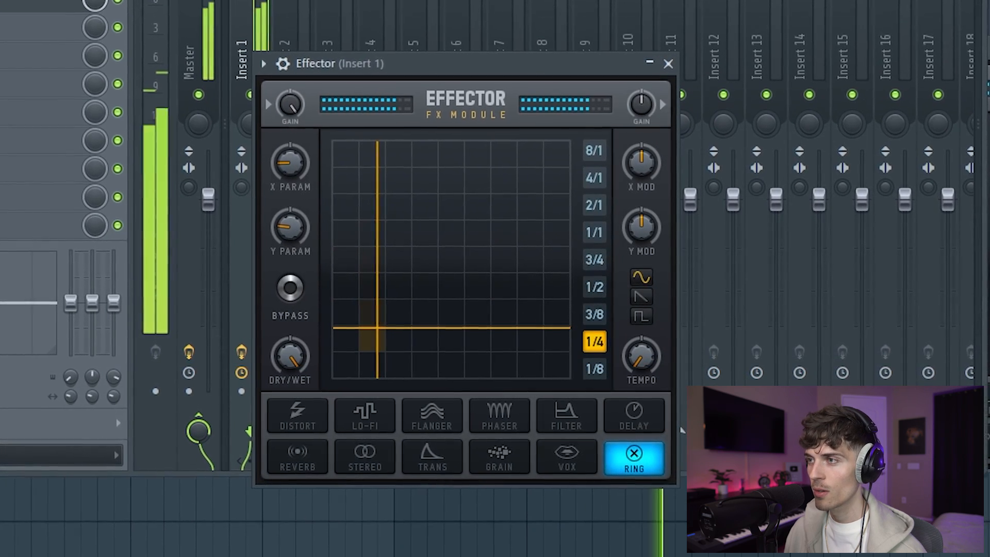
left_click_drag(294, 177, 294, 155)
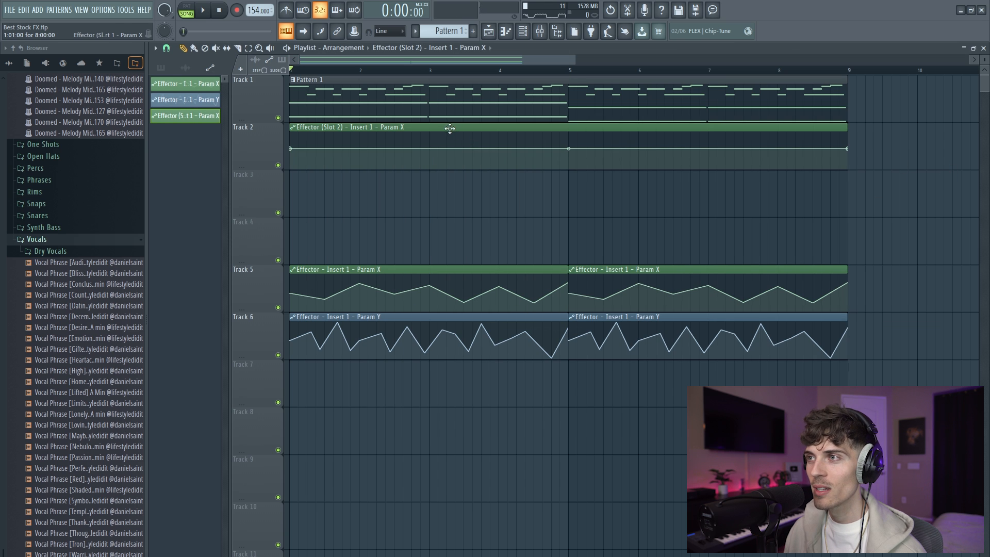
- Rearrange the automation clips so Param X and Param Y sit on Tracks 3 and 4 and Slot 2 Param X on Track 5
left_click_drag(449, 129, 446, 186)
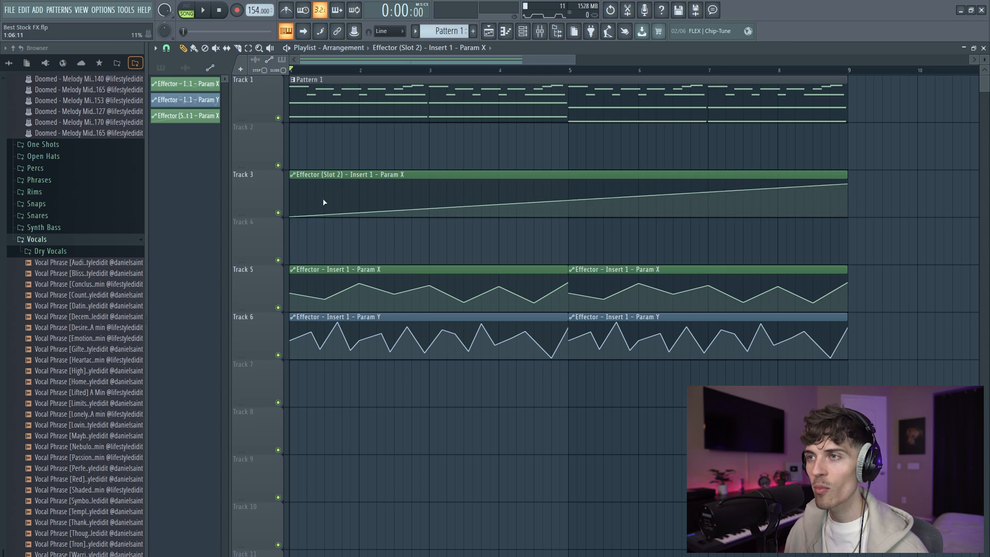
left_click_drag(355, 182, 327, 404)
left_click_drag(338, 217, 537, 498)
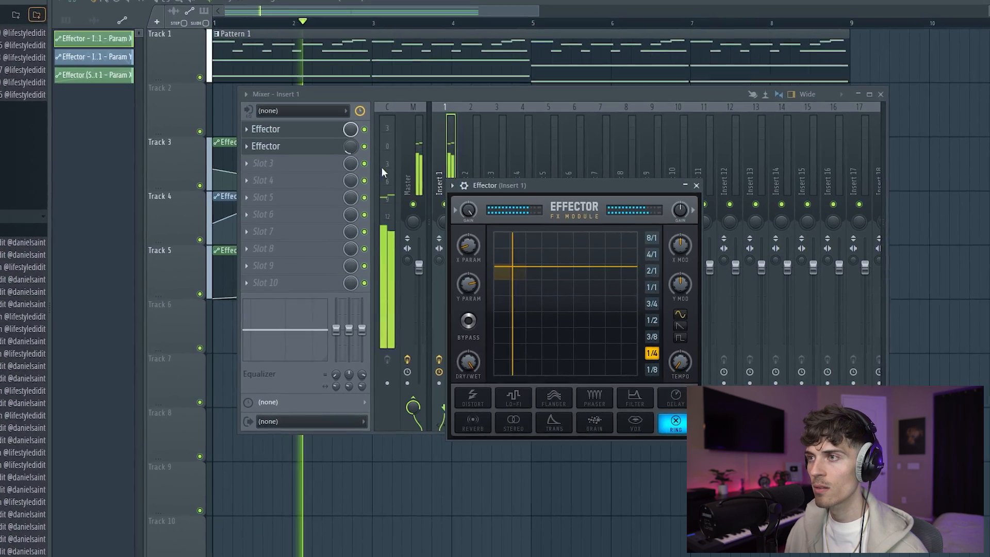
- Lower the second Effector's slot mix level on Insert 1 and fine-tune the Effector's Y parameter
left_click_drag(385, 165, 385, 182)
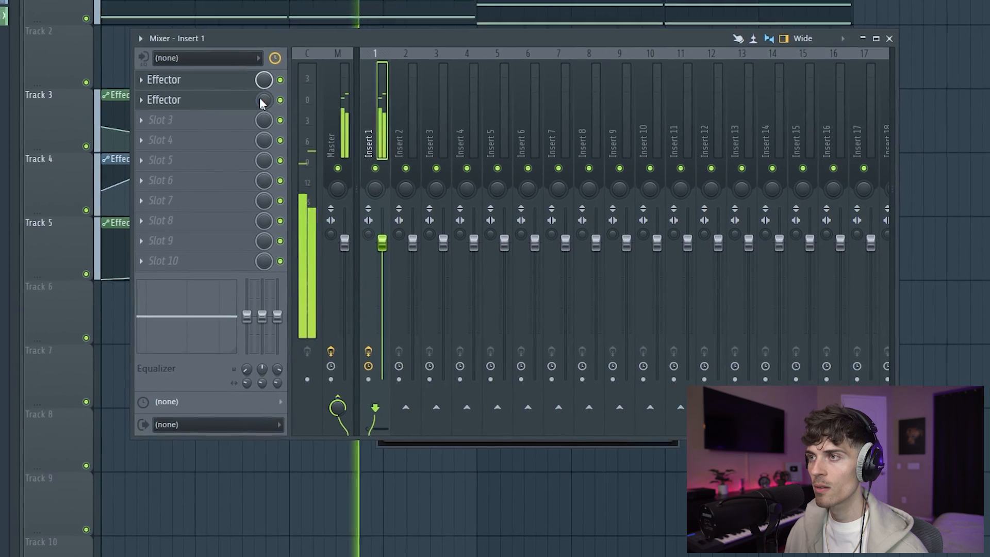
left_click(204, 96)
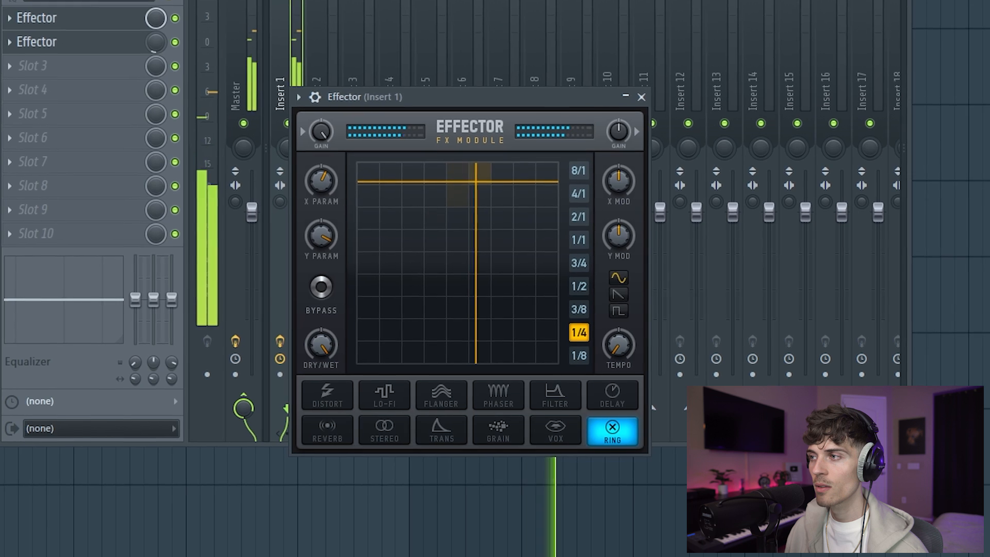
mouse_move(318, 231)
left_mouse_down()
mouse_move(318, 242)
mouse_move(318, 227)
left_mouse_up()
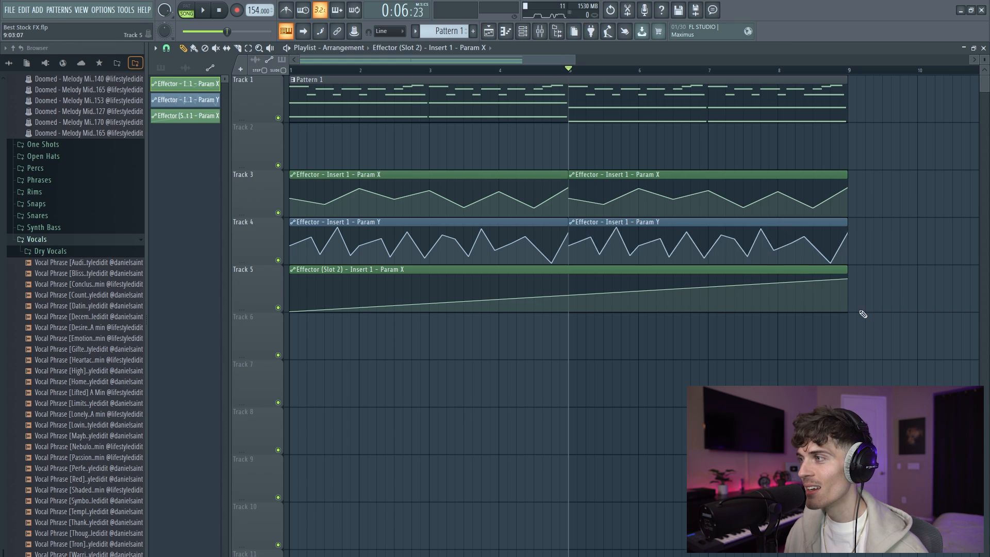
- Set up a third Effector on Insert 1 with the Delay effect
left_click_drag(762, 304, 873, 348)
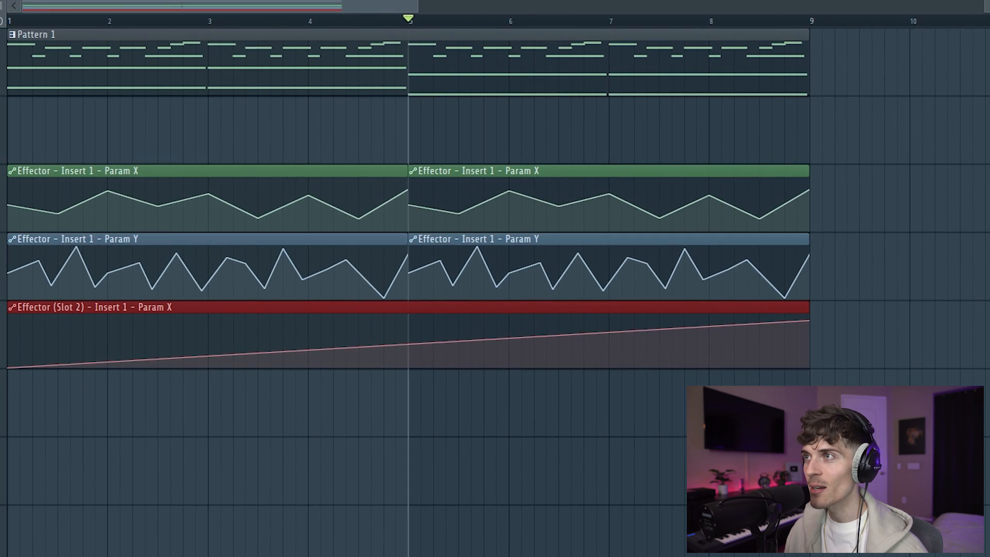
key("F9")
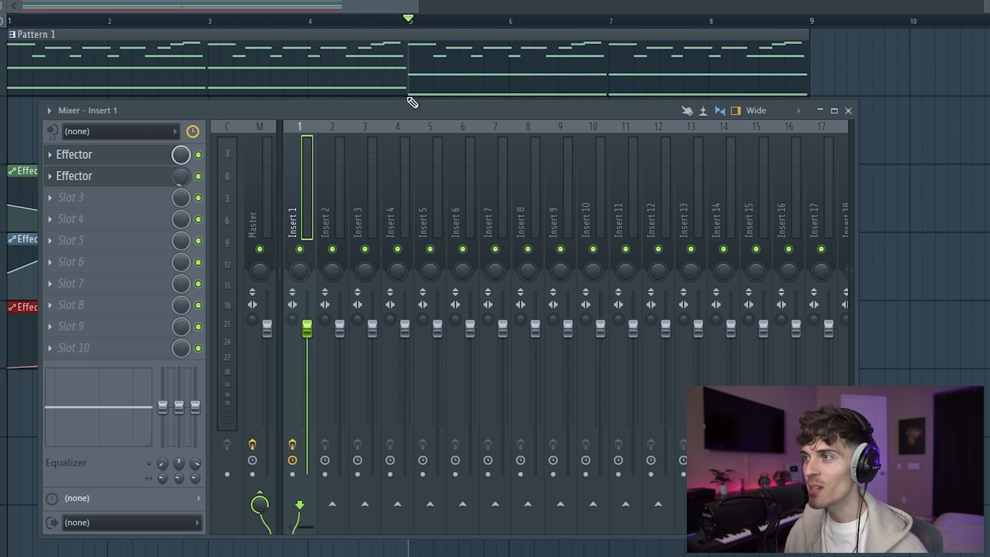
left_click(115, 182)
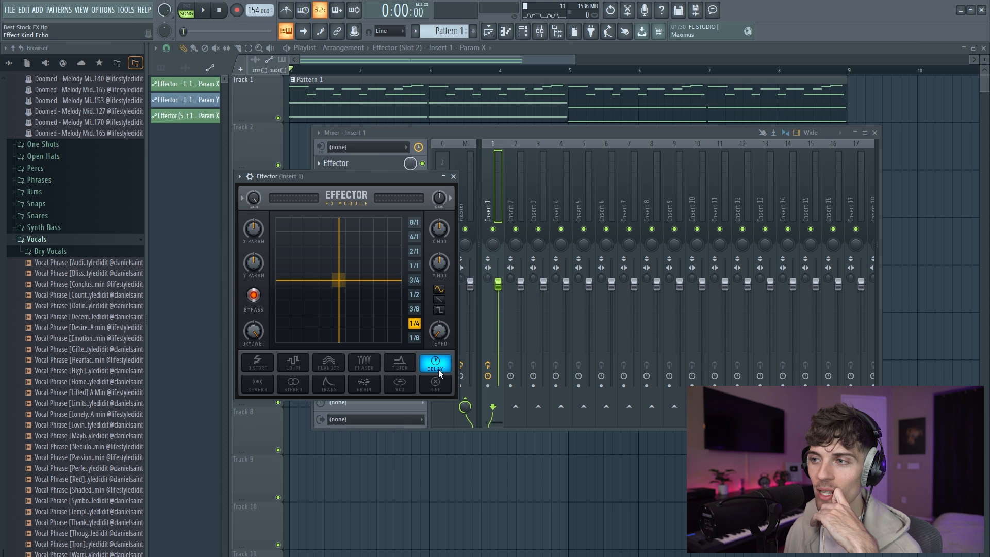
left_click_drag(360, 176, 553, 215)
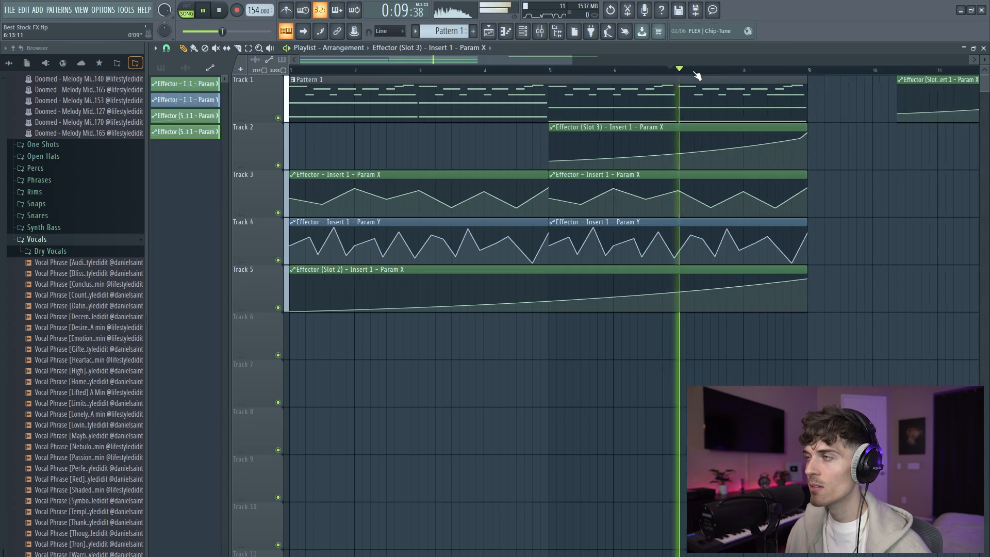
- Consolidate Pattern 1 and all Effector automation clips over bars 1 to 8 into one audio clip
scroll(696, 229, "down", 3)
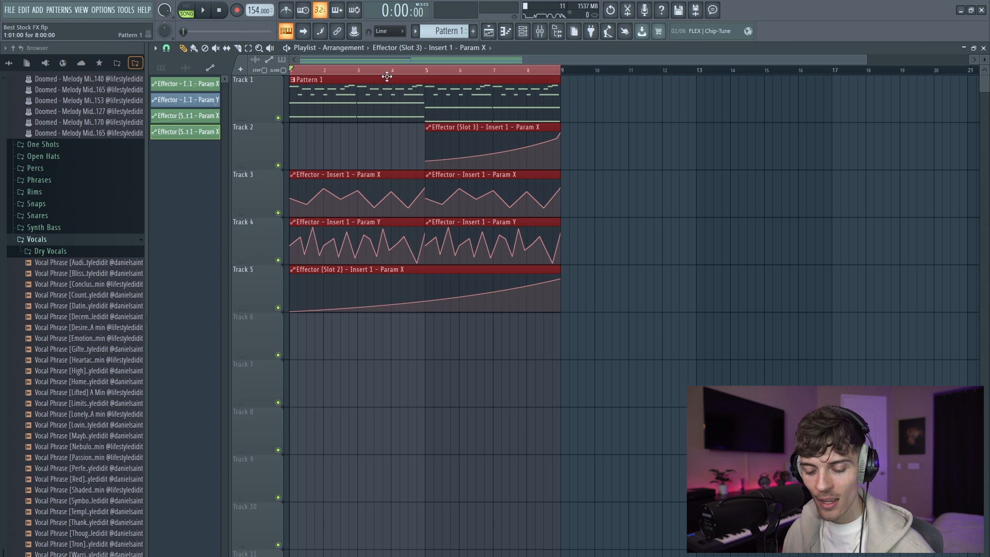
key("ctrl+alt+c")
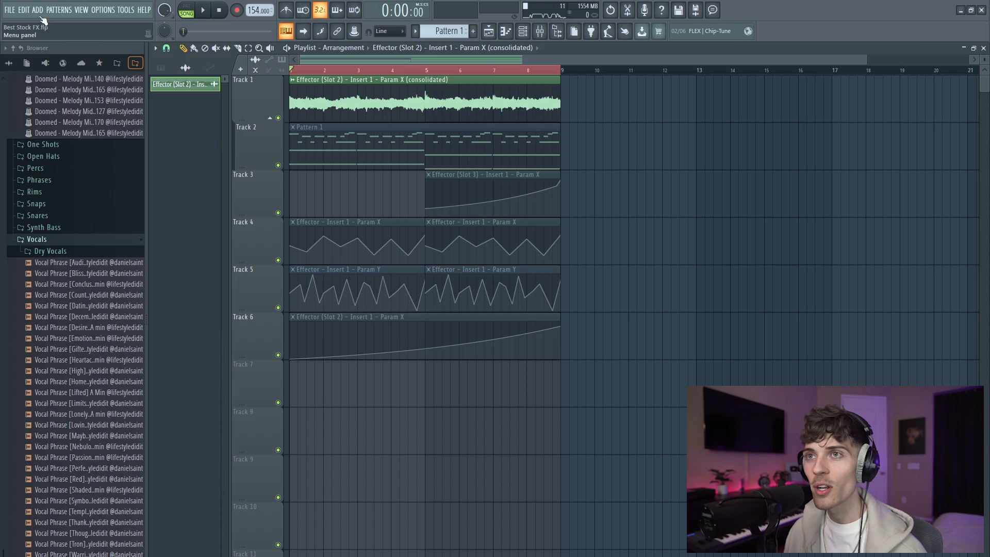
- Find Fruity Granulizer by searching the generator plugins for "gran" and add it as a new channel
left_click(38, 10)
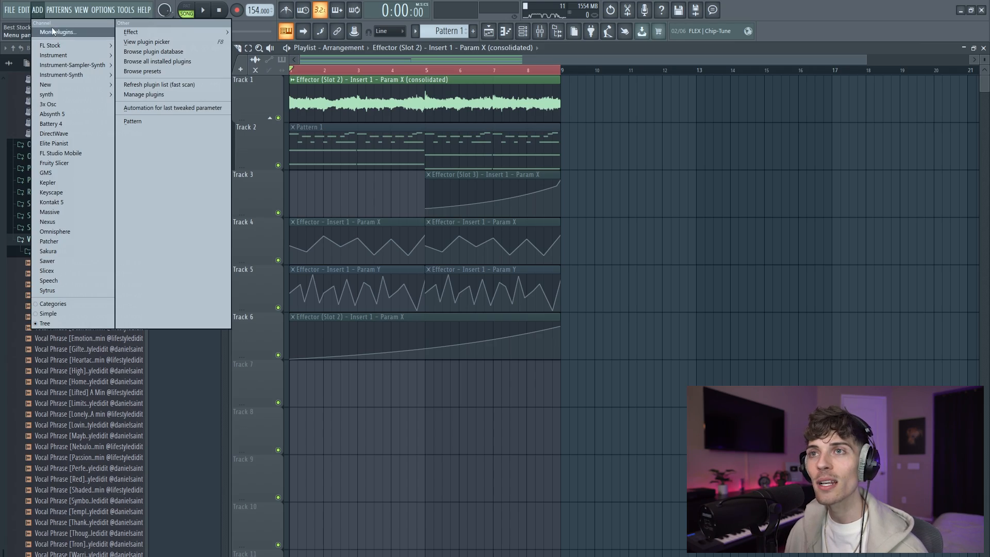
left_click(51, 31)
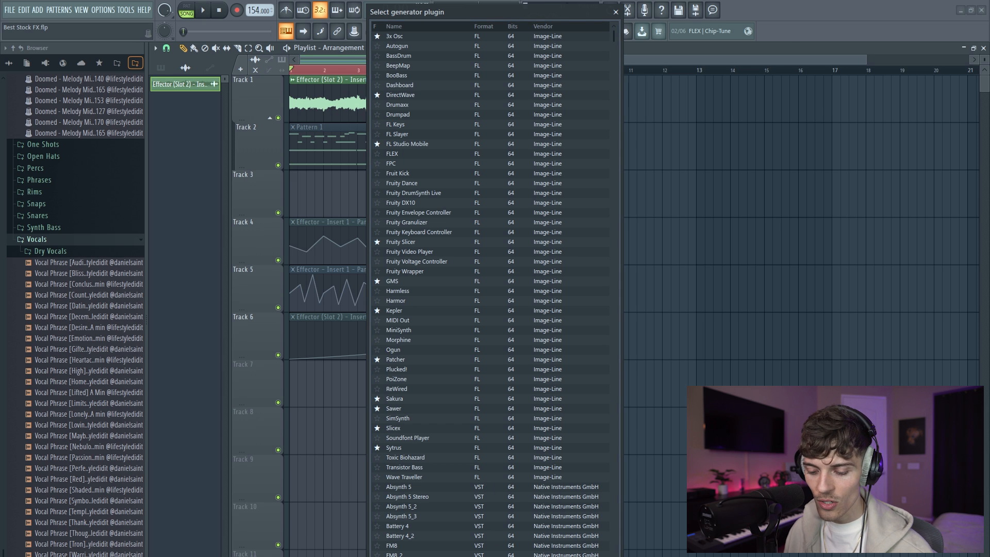
type("gran")
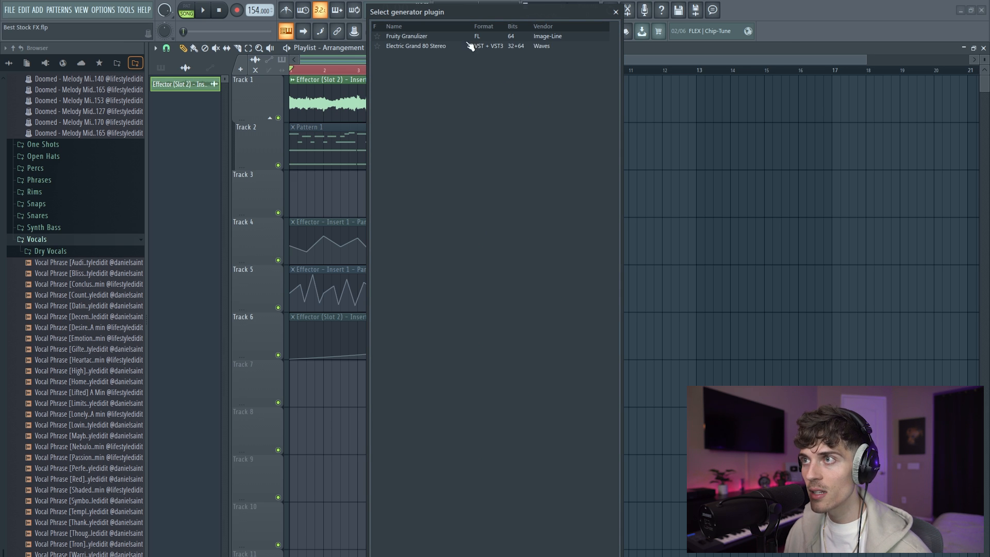
key("Return")
- Load the consolidated clip's audio into the Fruity Granulizer channel and open the Granulizer's settings
left_click_drag(275, 126, 289, 127)
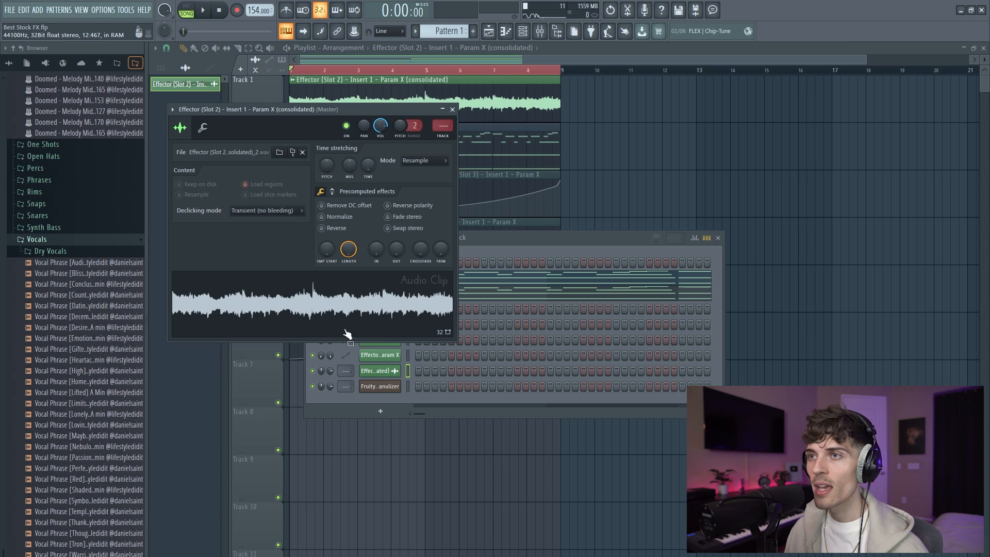
left_click_drag(320, 310, 385, 392)
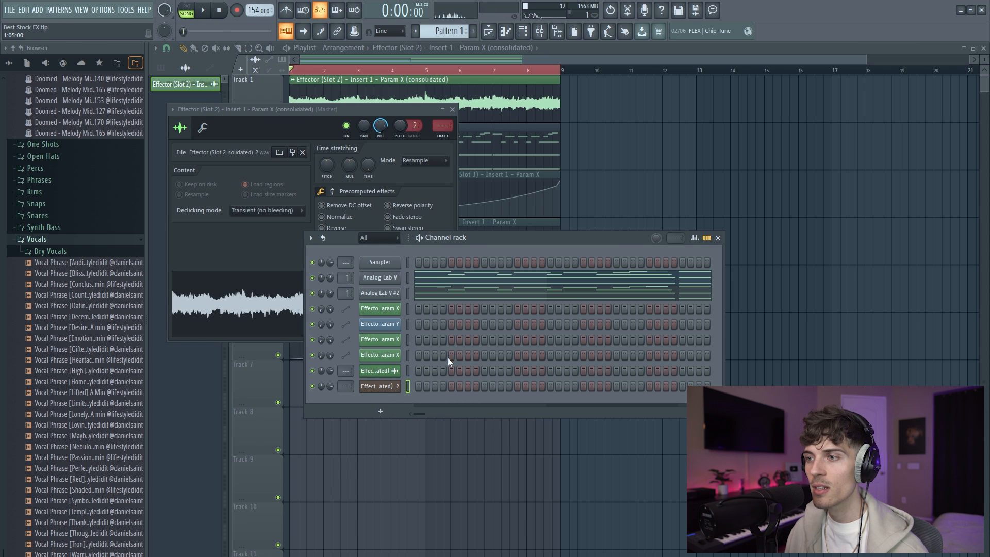
left_click(380, 386)
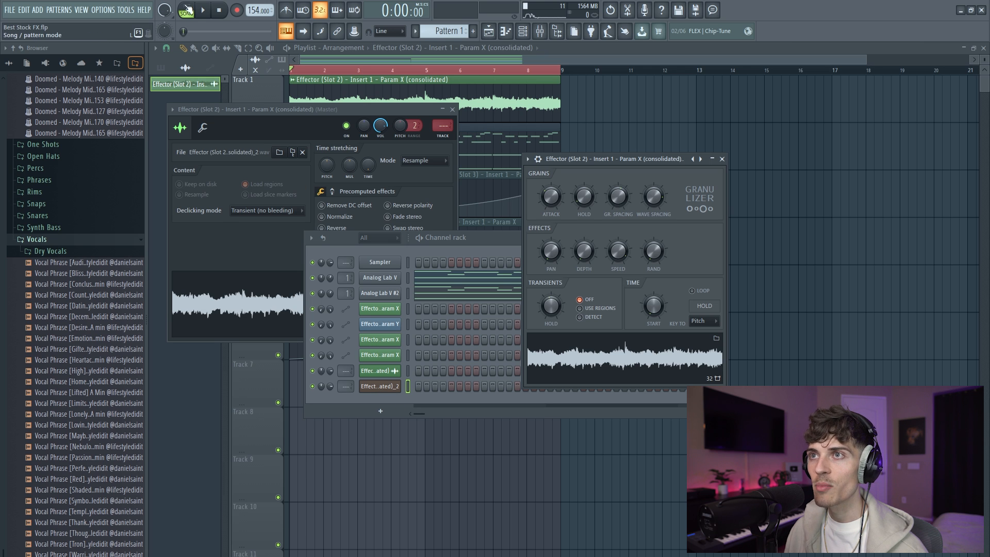
- Solo the Fruity Granulizer channel and open its piano roll
left_click(317, 386)
right_click(398, 386)
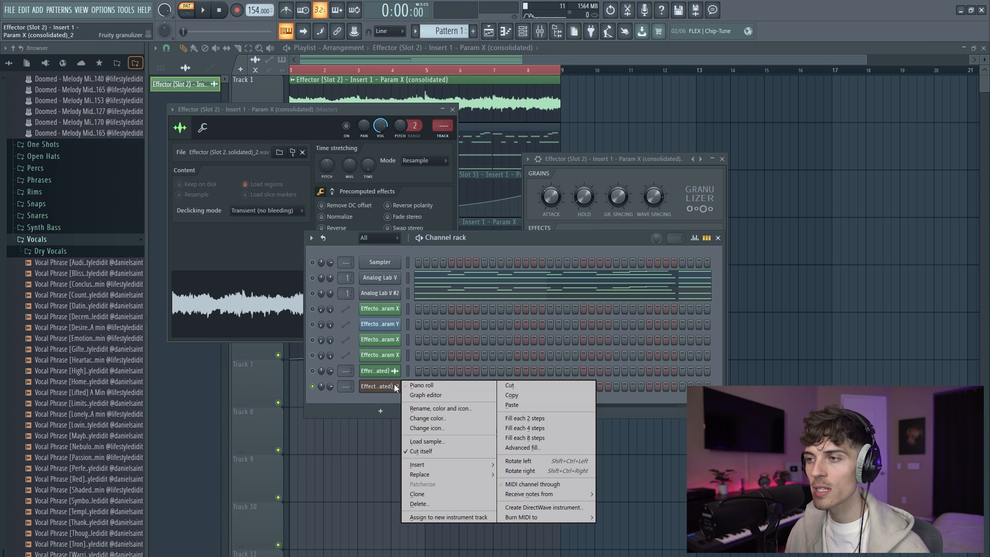
left_click(420, 387)
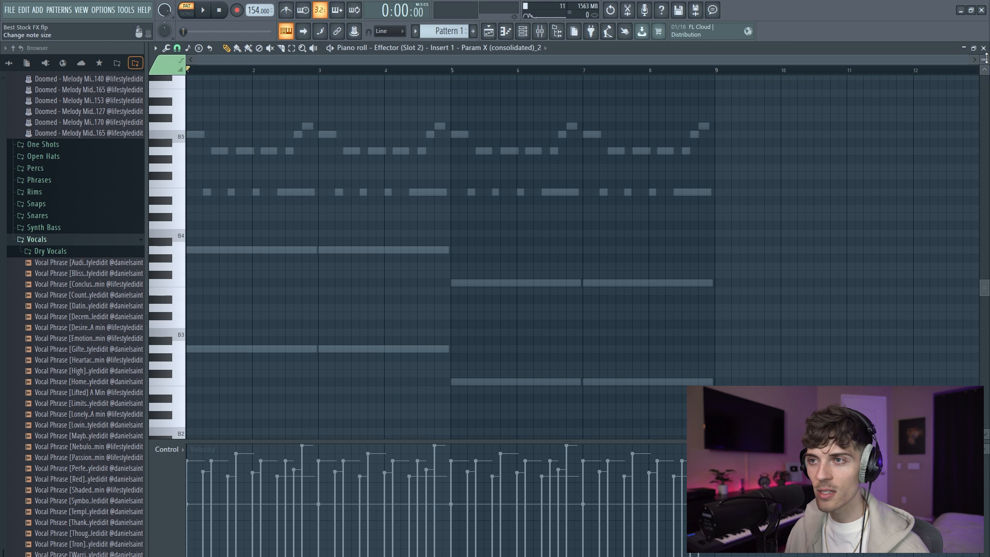
left_click_drag(986, 58, 986, 83)
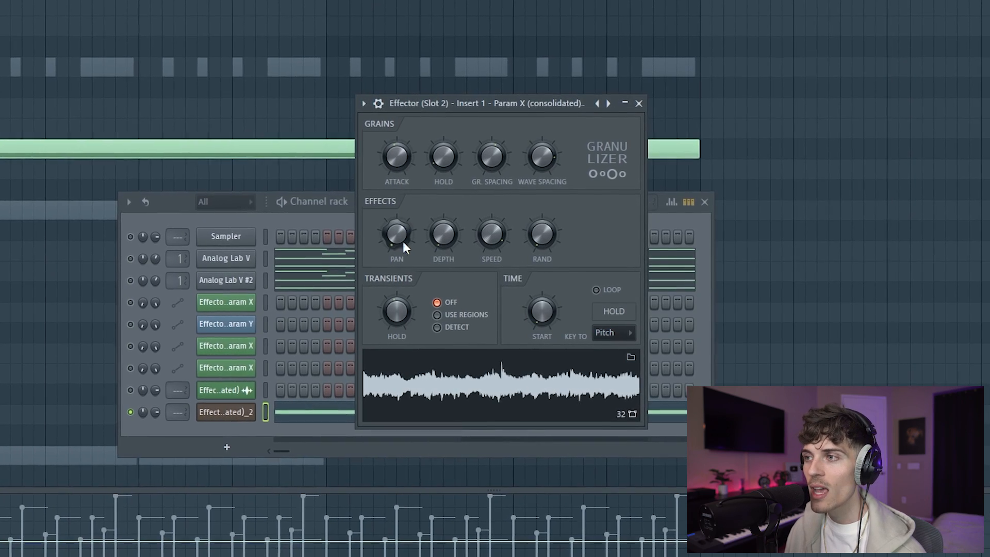
- Return the Granulizer's start time to the sample's beginning, raise grain attack and hold, and lower grain spacing and wave spacing
mouse_move(442, 246)
left_mouse_down()
mouse_move(441, 227)
mouse_move(435, 247)
left_mouse_up()
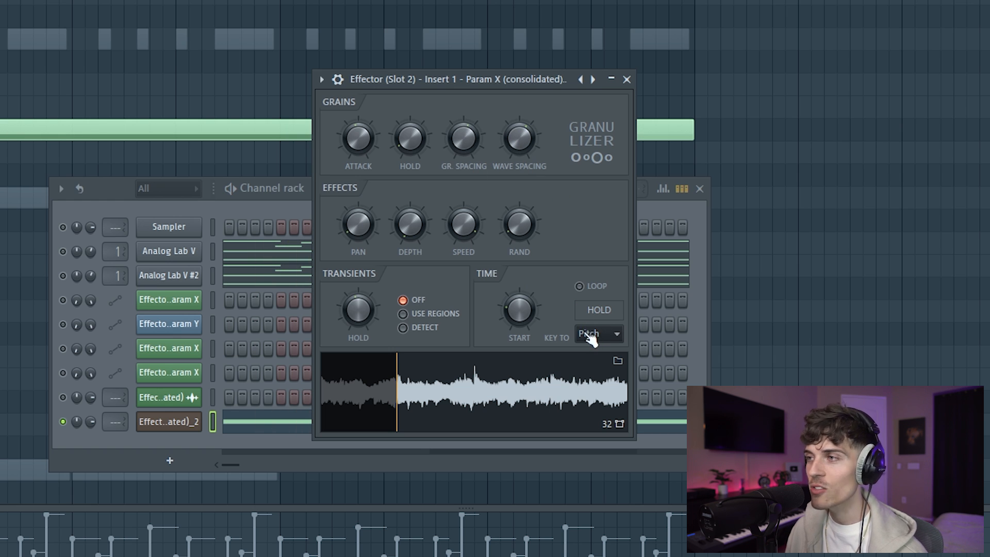
left_click_drag(534, 319, 534, 361)
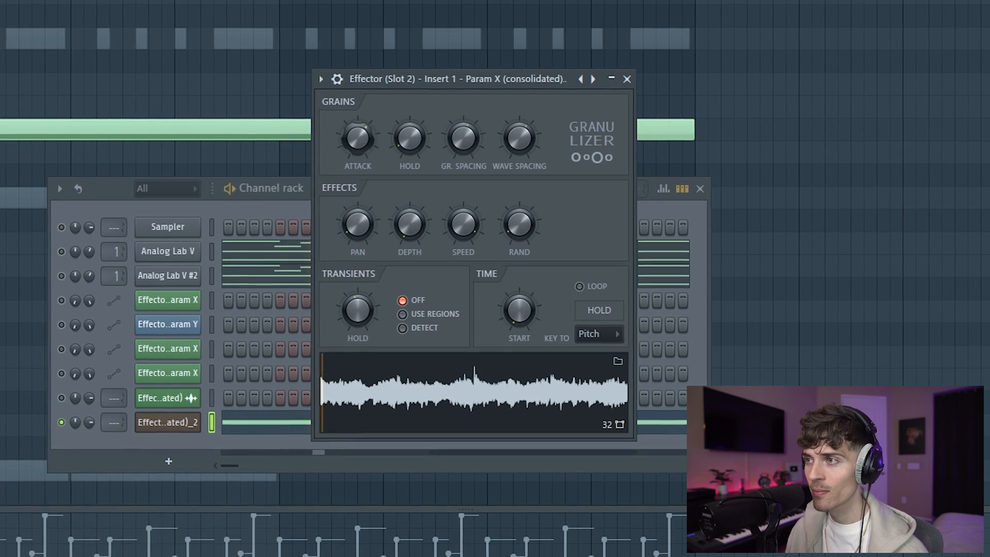
left_click_drag(359, 143, 360, 123)
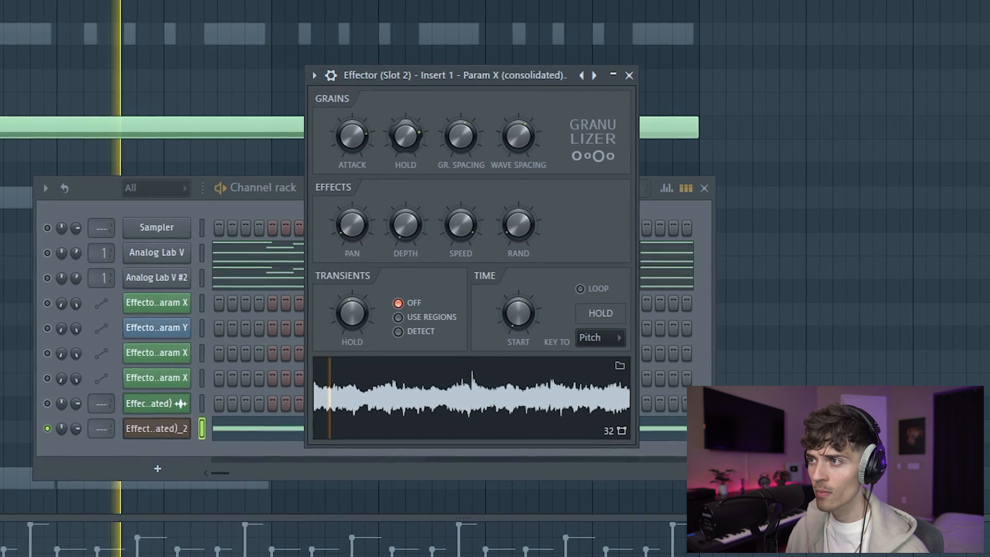
left_click_drag(401, 138, 402, 145)
left_click_drag(474, 138, 474, 160)
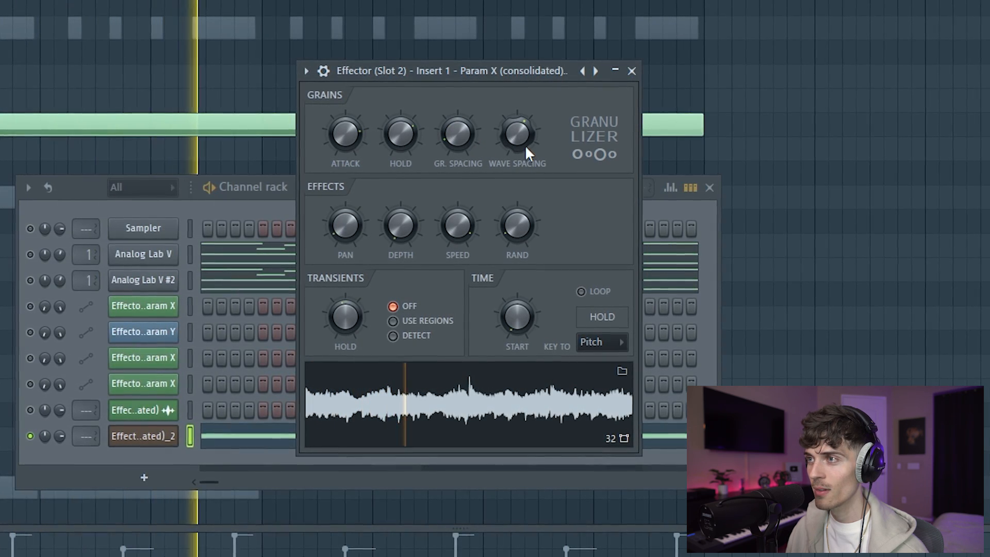
left_click_drag(521, 139, 521, 150)
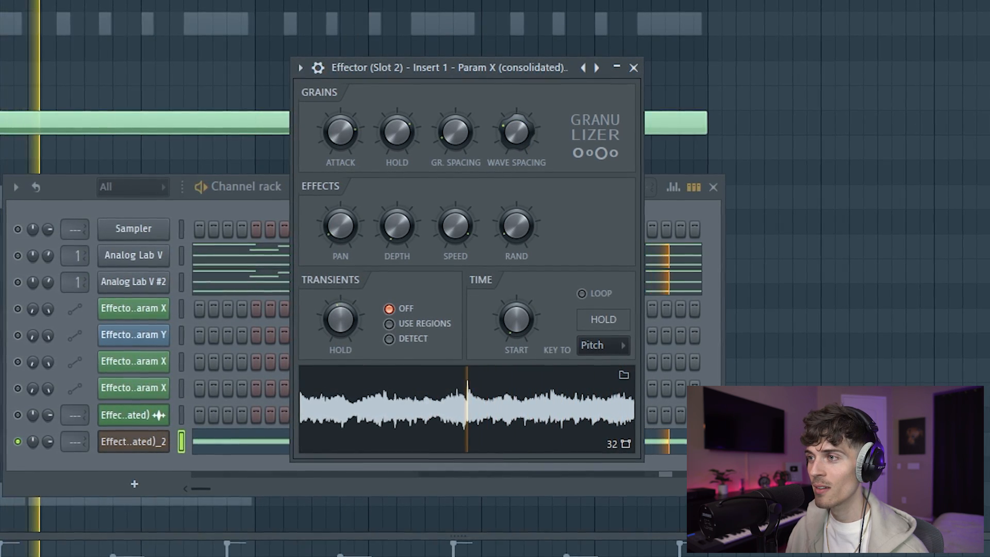
- Raise the Granulizer's pan and depth effects, adjust the randomness during playback, and switch the time Hold off
left_click_drag(330, 223, 330, 203)
key("space")
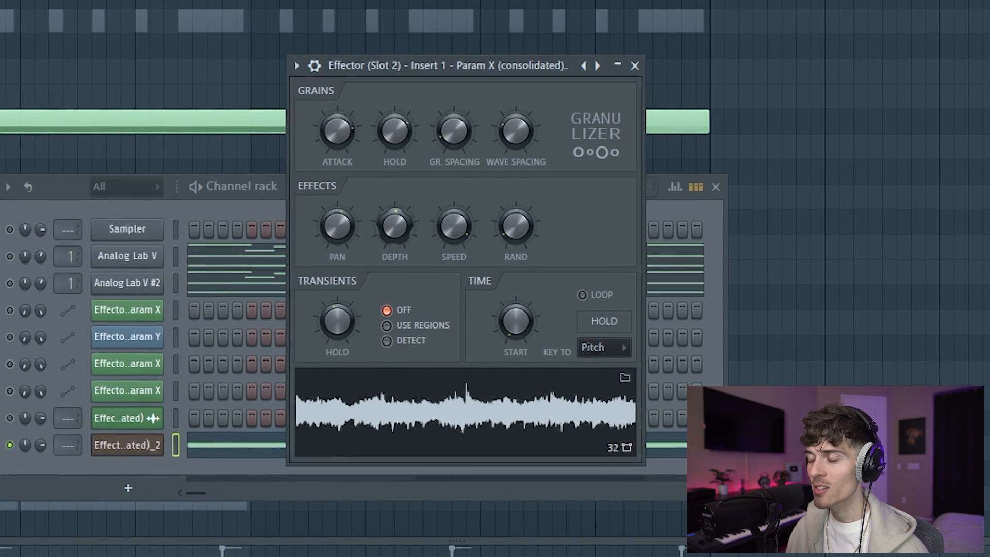
key("space")
left_click_drag(393, 227, 393, 196)
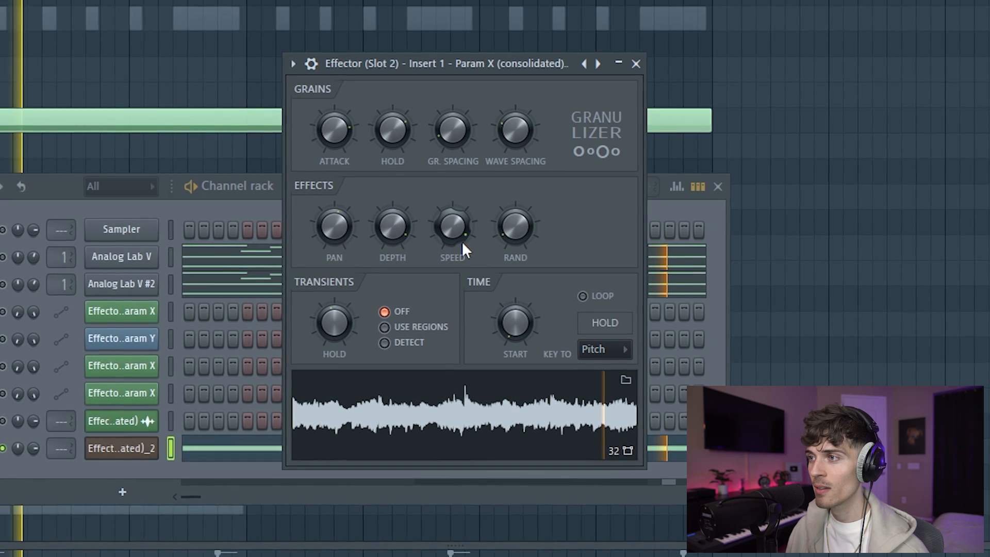
left_click_drag(503, 238, 515, 258)
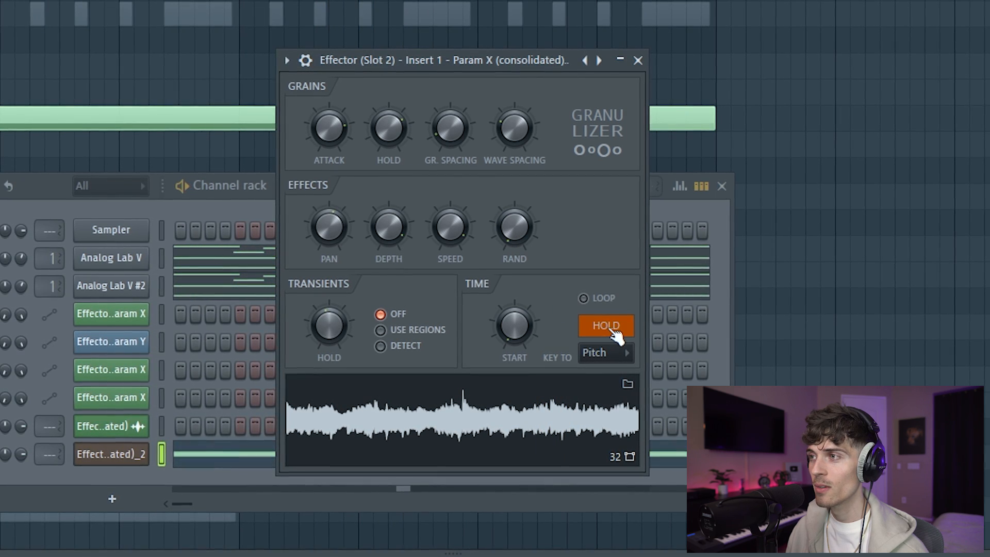
left_click(615, 332)
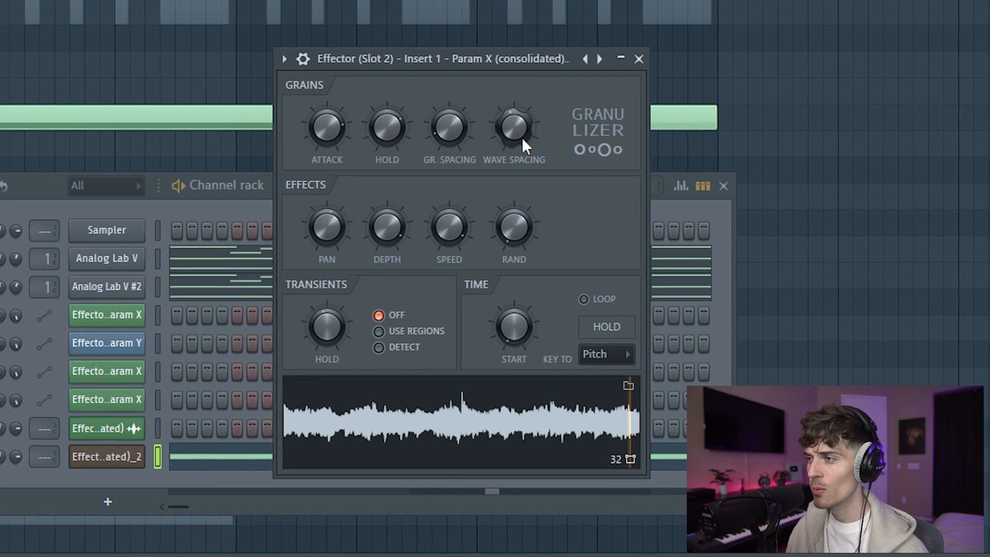
- Fine-tune the Granulizer's wave spacing and slightly lower its grain spacing while the note plays
left_click_drag(522, 137, 522, 132)
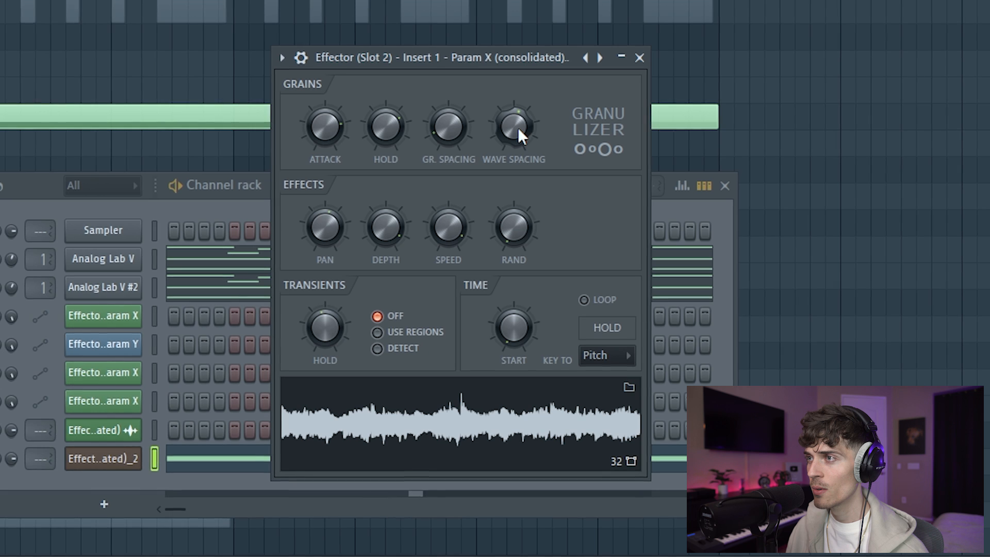
scroll(518, 128, "down", 3)
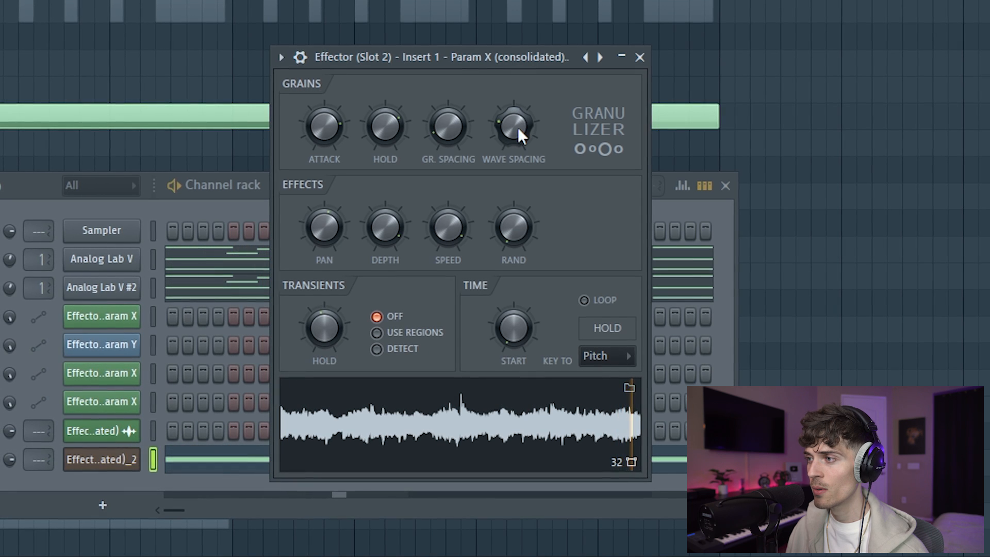
mouse_move(438, 133)
left_mouse_down()
mouse_move(438, 121)
mouse_move(438, 138)
left_mouse_up()
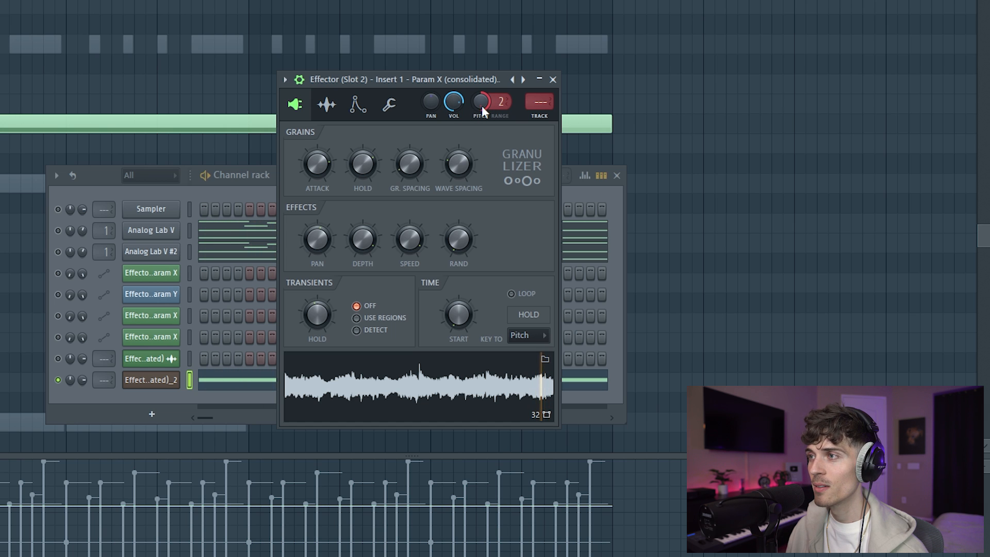
left_click(327, 109)
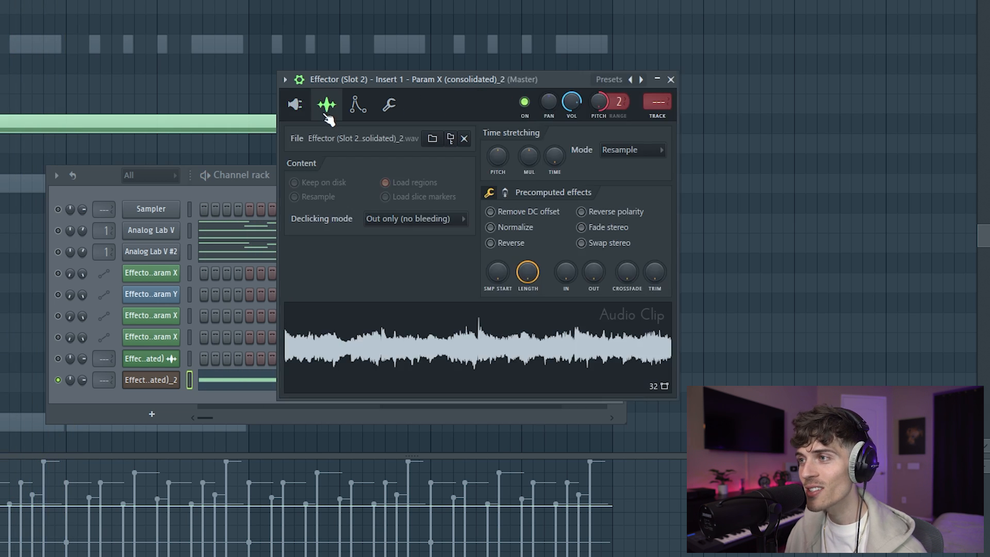
left_click(294, 105)
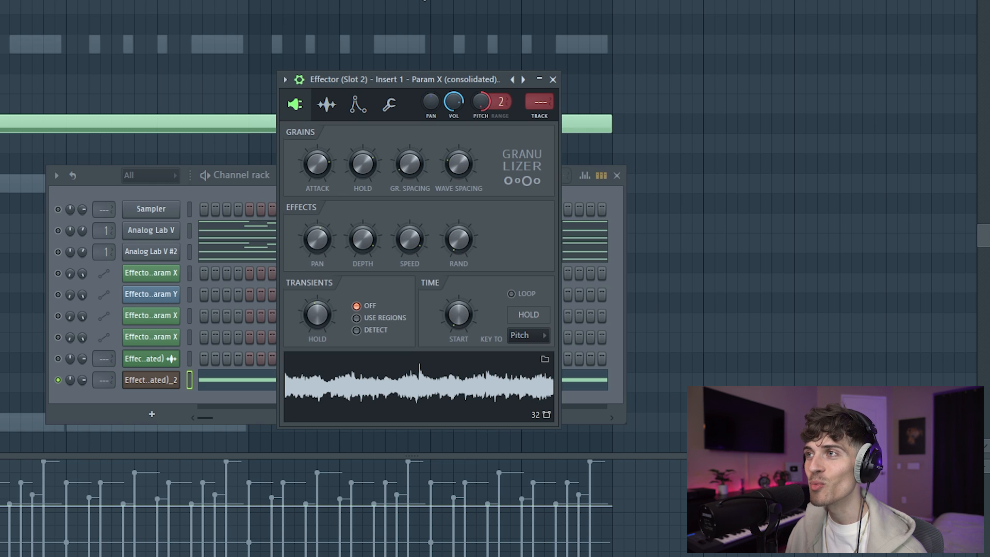
left_click(327, 105)
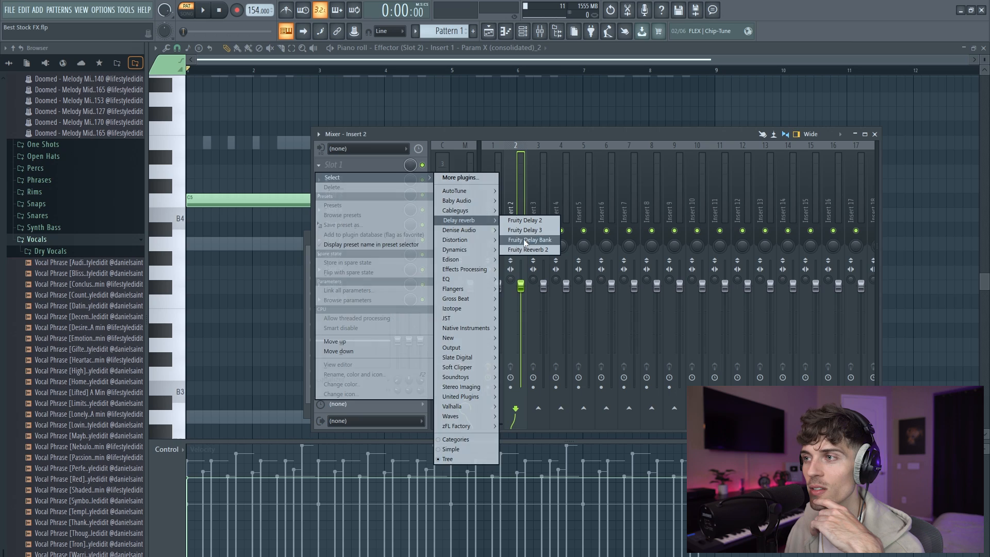
- Add Fruity Reeverb 2 to the first effect slot of Insert 2 and adjust its settings
left_click(524, 239)
left_click_drag(332, 249, 332, 263)
left_click(394, 135)
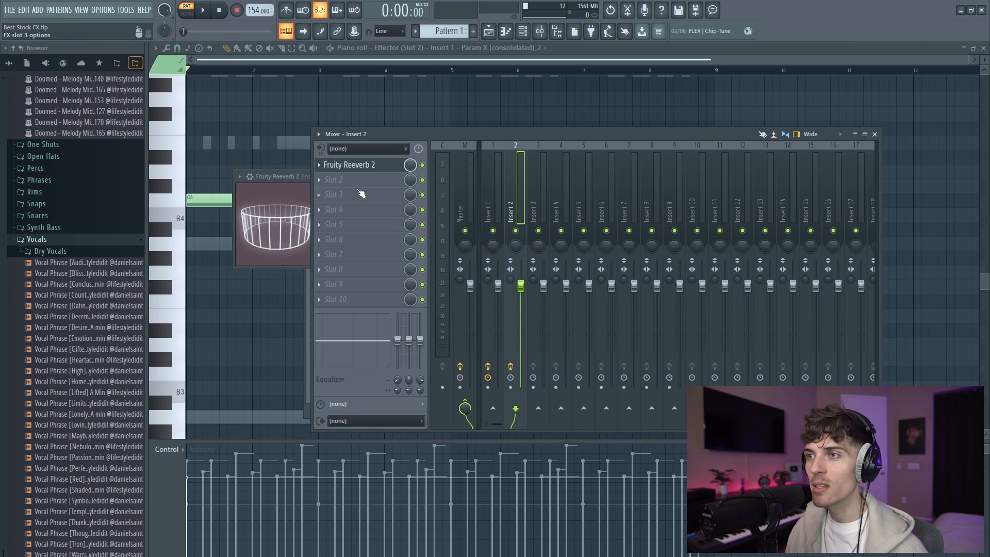
- Add Fruity Delay 3 to the second effect slot of Insert 2 and close its settings
left_click(335, 179)
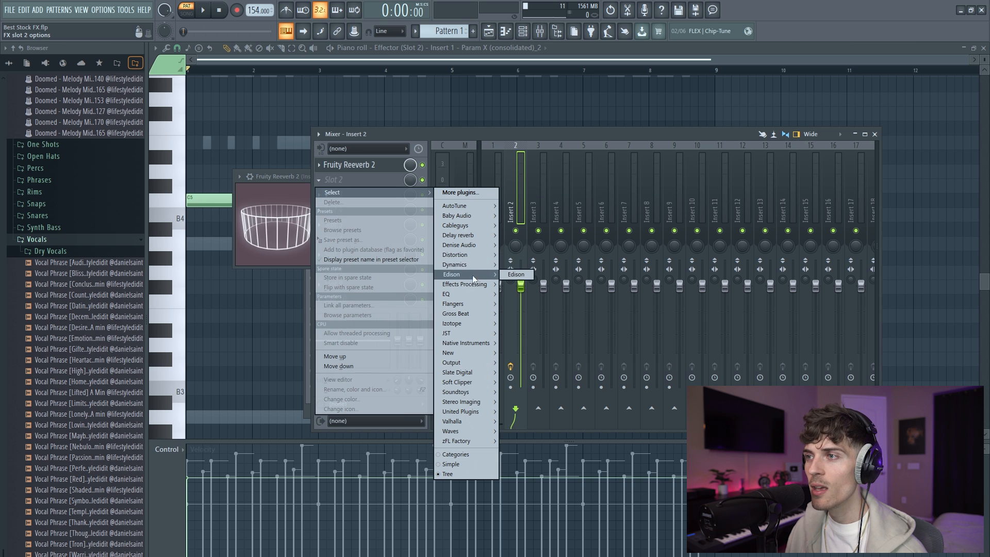
mouse_move(473, 238)
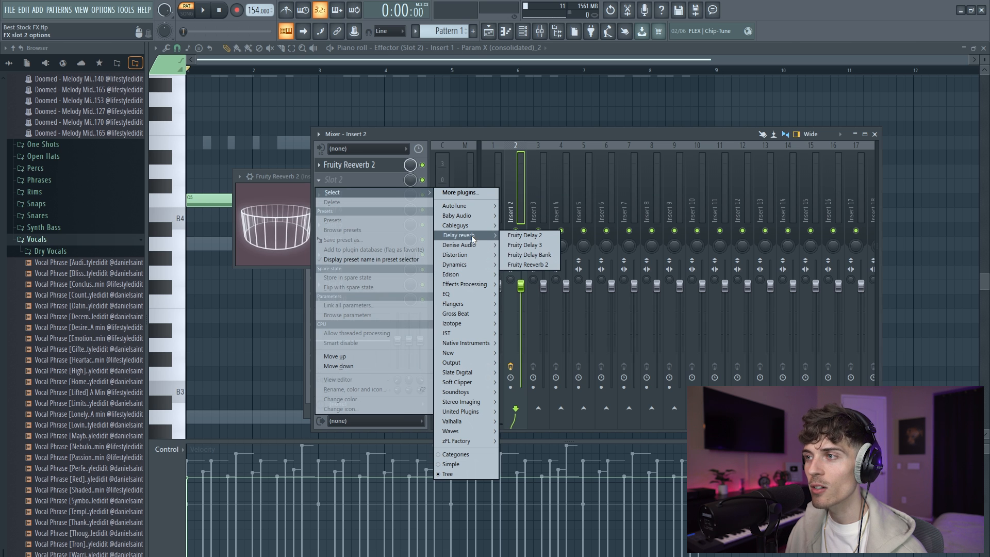
left_click(531, 245)
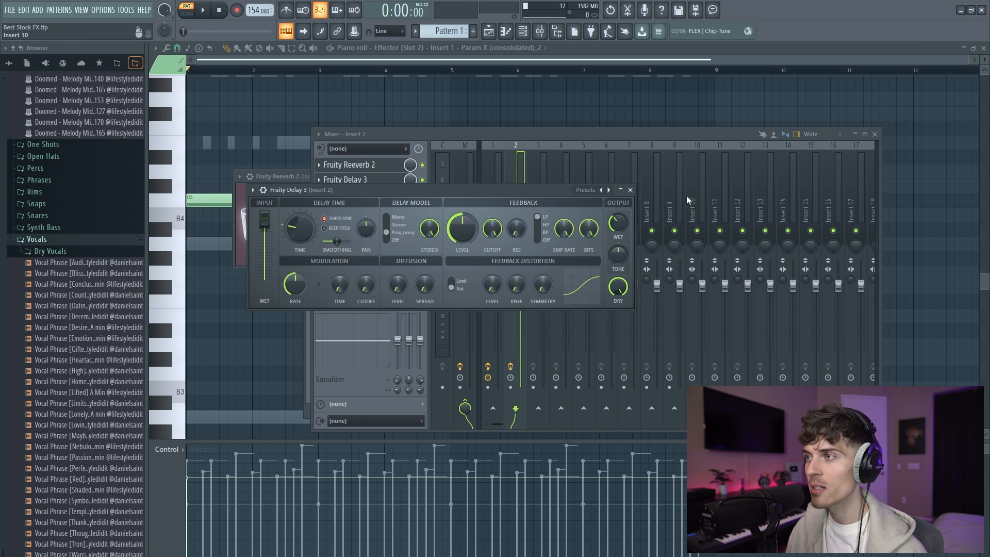
left_click(620, 190)
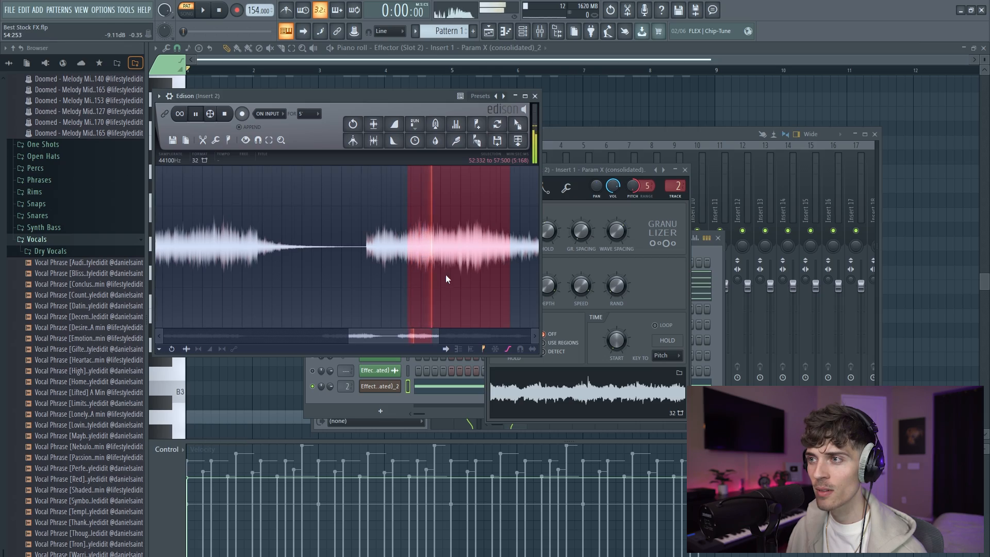
- Place the selected Edison recording on Track 8 in Stretch mode and fit its end exactly to bar 5
scroll(446, 274, "down", 2)
scroll(476, 273, "up", 3)
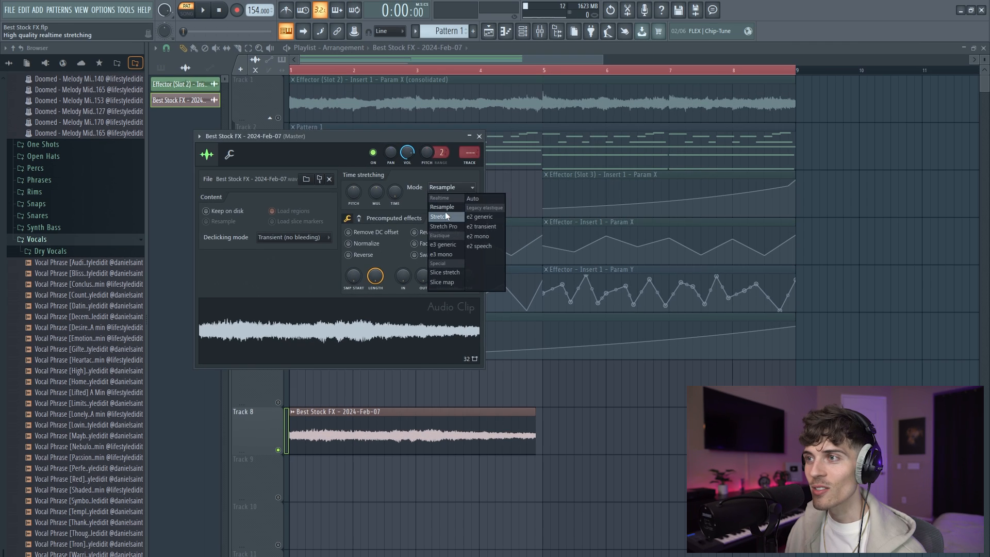
left_click(445, 211)
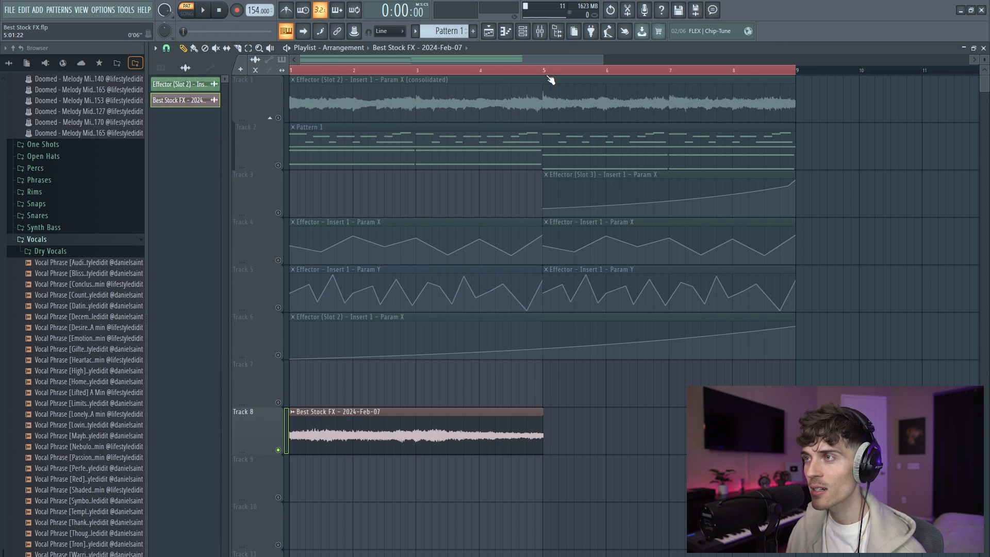
scroll(551, 78, "up", 5)
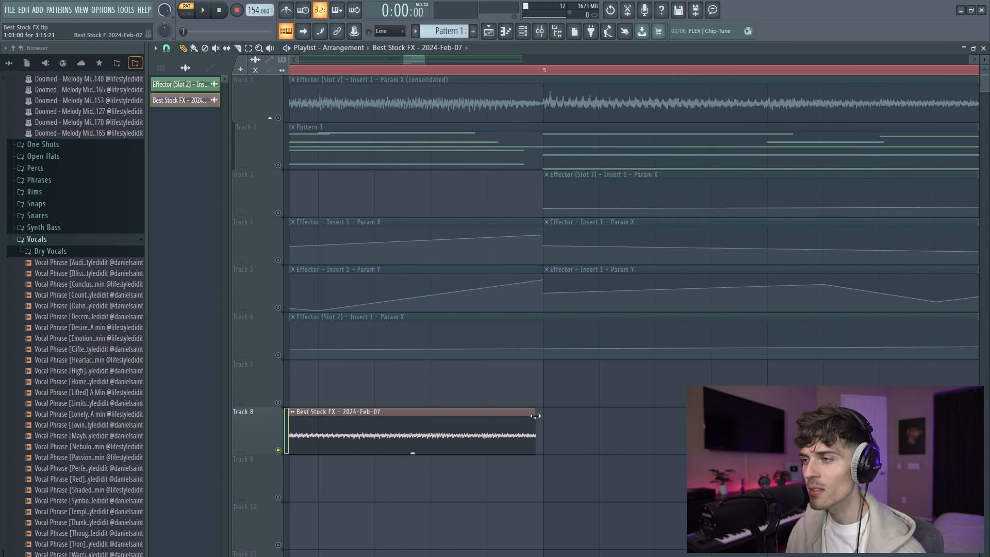
scroll(431, 73, "down", 5)
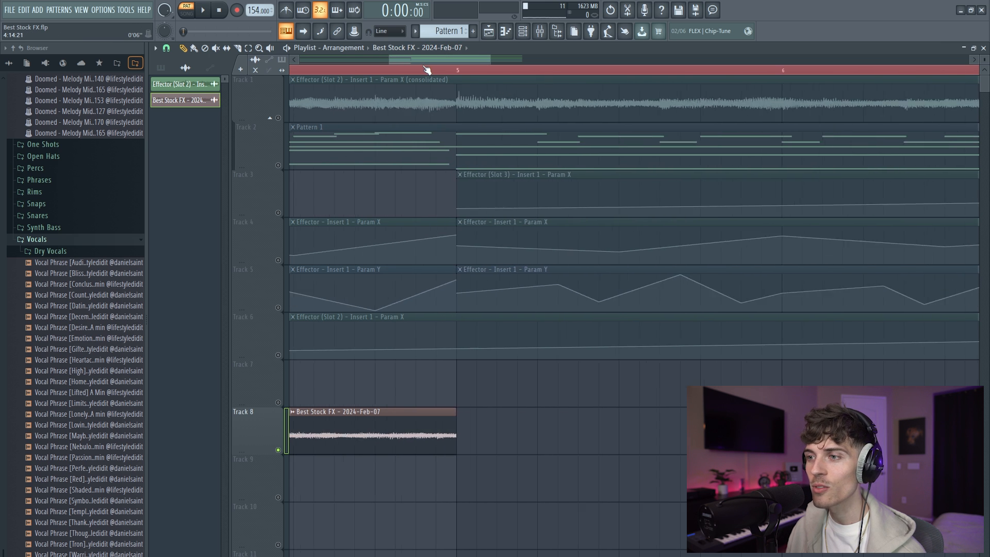
- Raise the time-stretching pitch of the Best Stock FX clip, route it to mixer track 4 and play it back
double_click(364, 427)
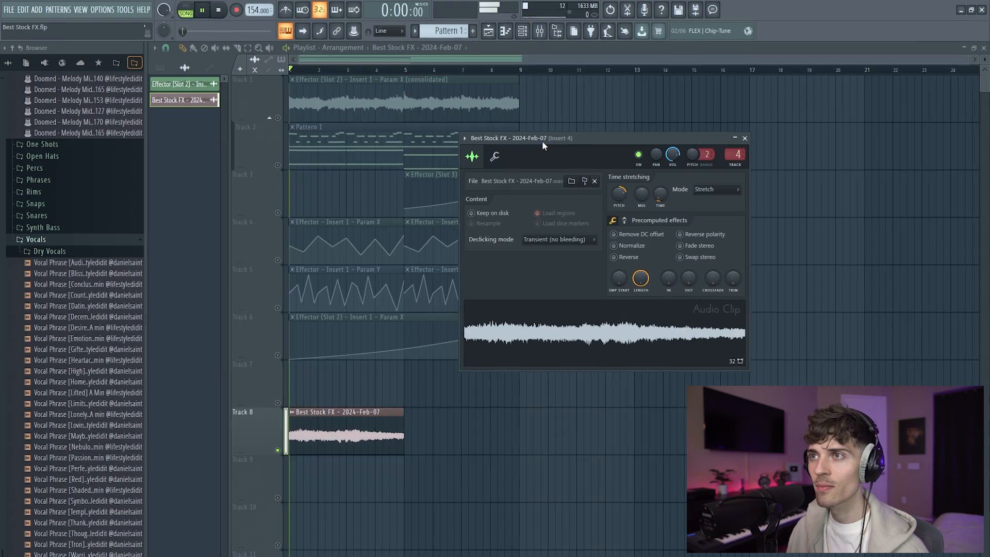
key("space")
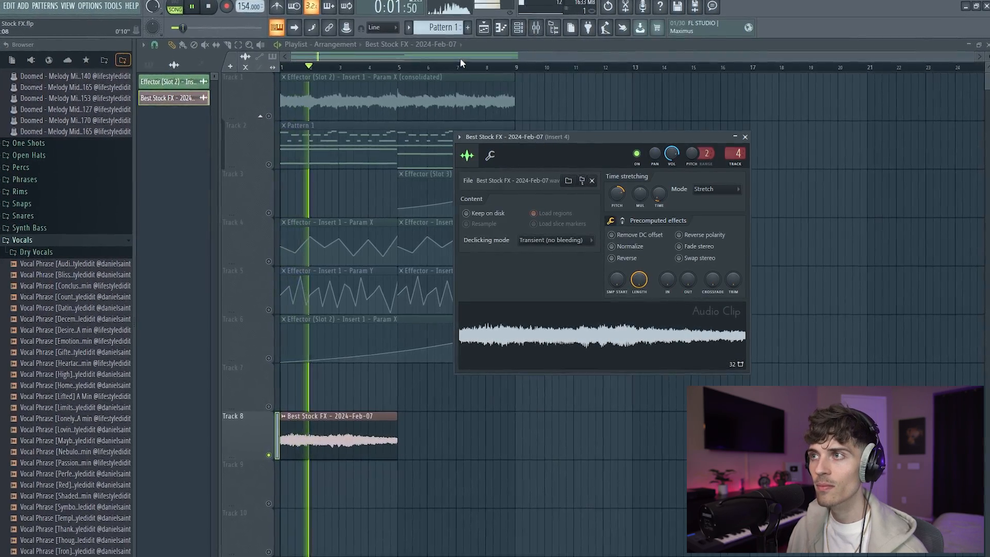
scroll(460, 64, "up", 3)
key("Escape")
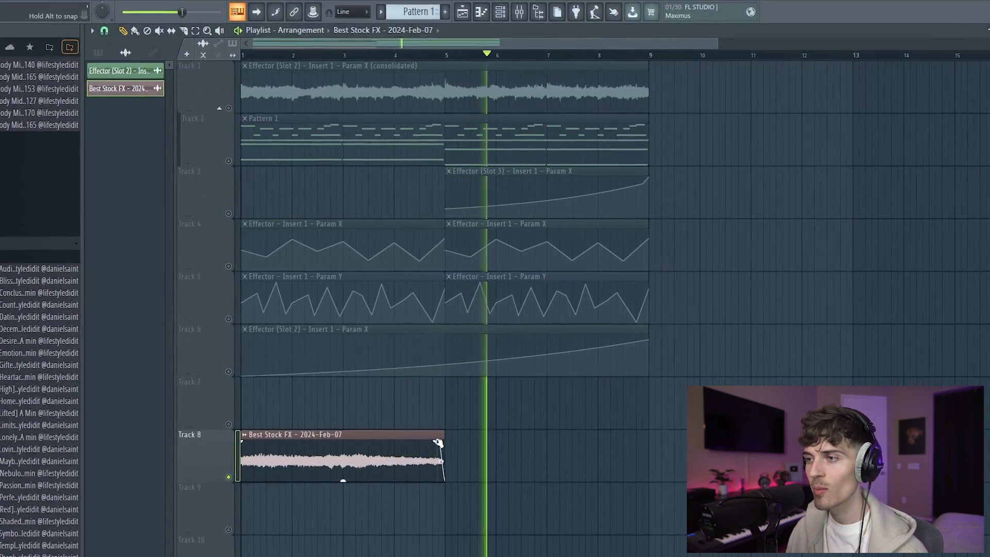
- Reverse the Best Stock FX clip and shorten it to end at bar 3
double_click(411, 443)
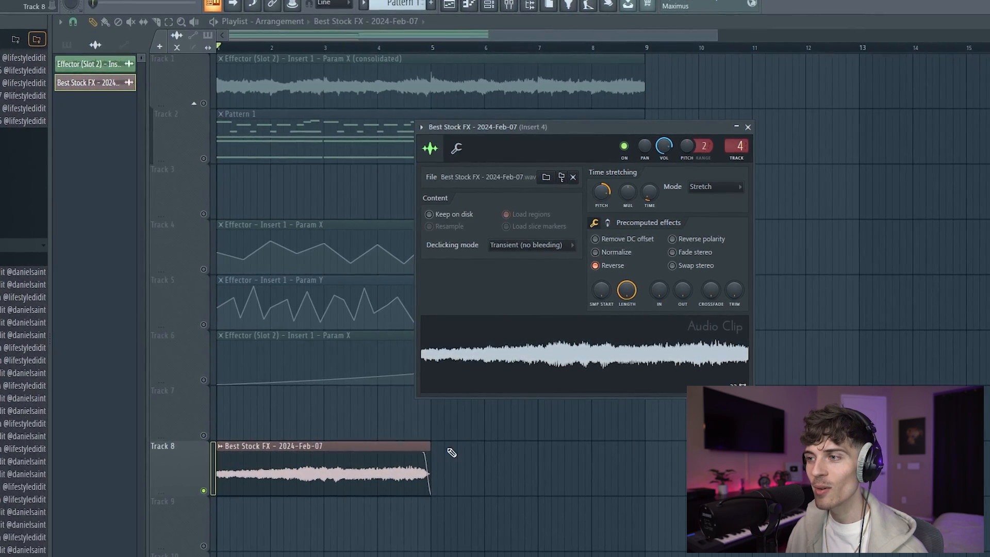
key("Escape")
left_click_drag(430, 449, 318, 457)
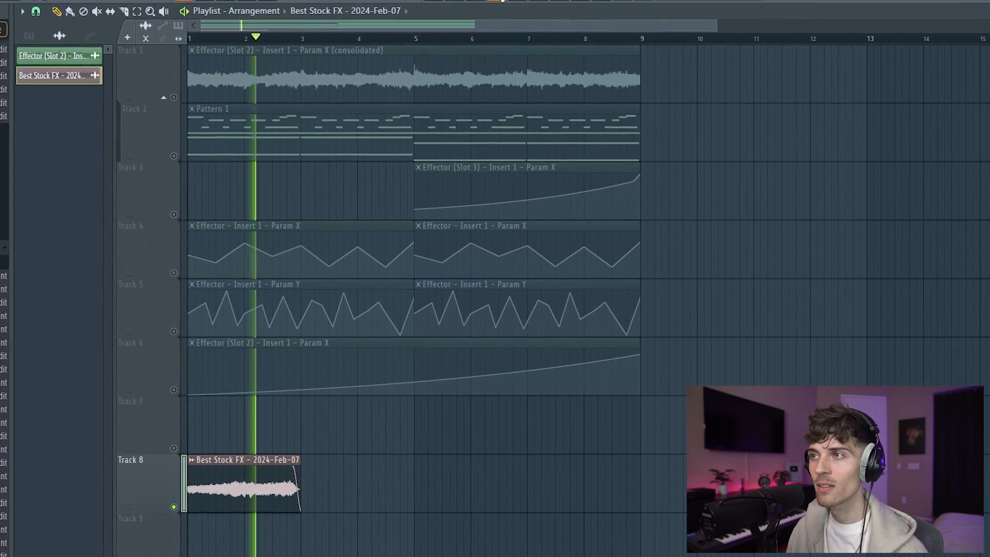
- Review the effects on Insert 4 in the mixer and audition the consolidated clip on Track 1 with Track 8 muted
key("F9")
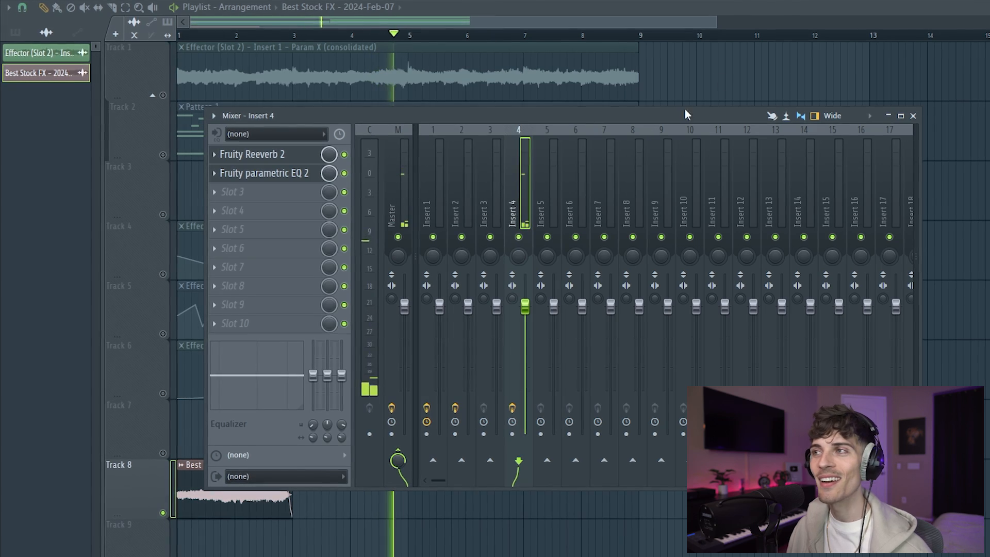
key("F9")
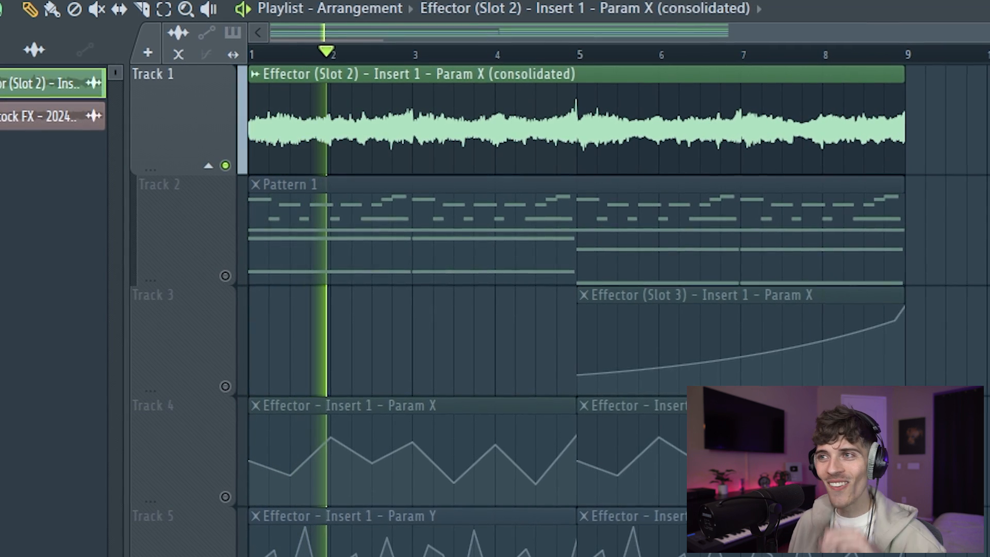
key("space")
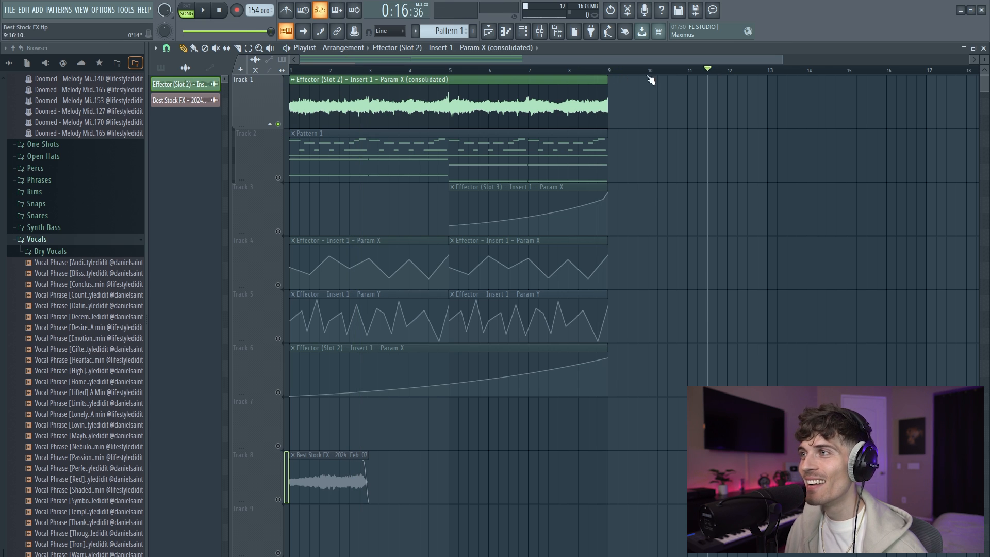
- Audition the consolidated clip on Track 1 by playing it back from several positions on the timeline
left_click(702, 80)
left_click(589, 70)
key("space")
key("space")
right_click(792, 119)
key("space")
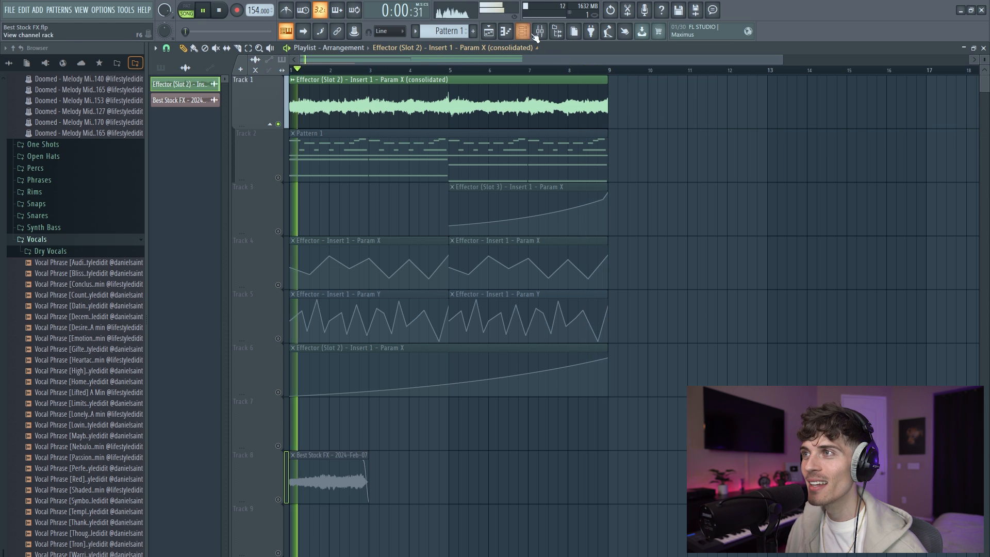
key("space")
key("space")
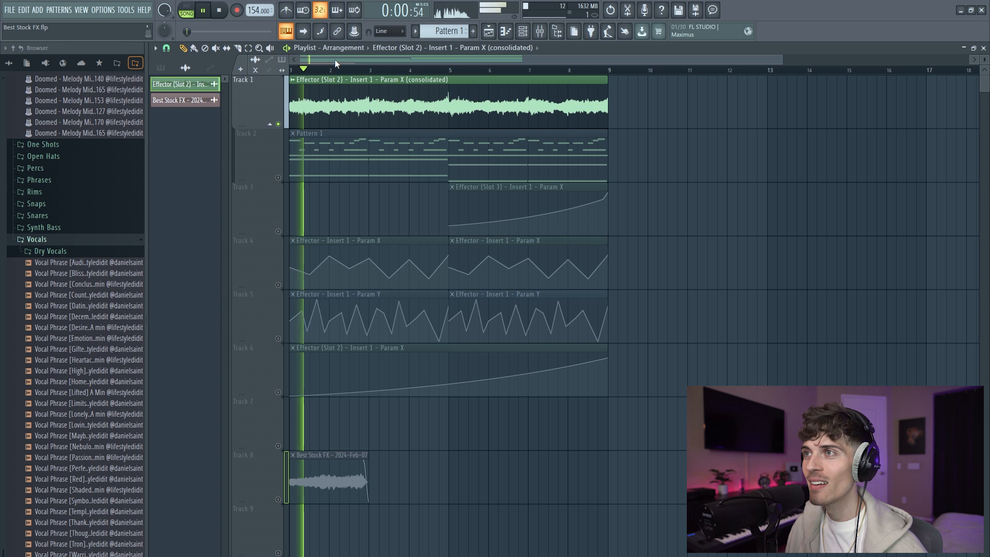
left_click(569, 70)
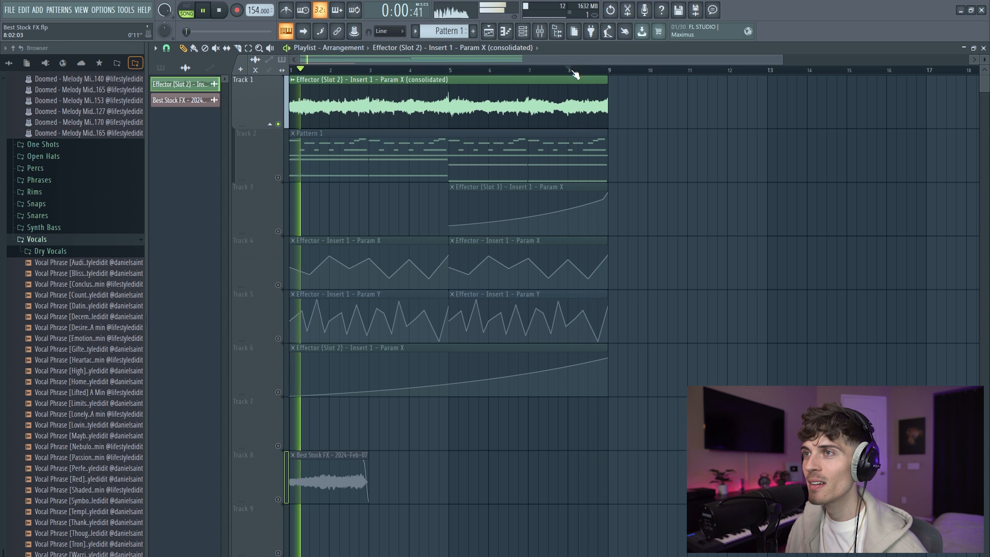
- Stop playback and route the consolidated Effector audio clip to mixer track 1
left_click(540, 32)
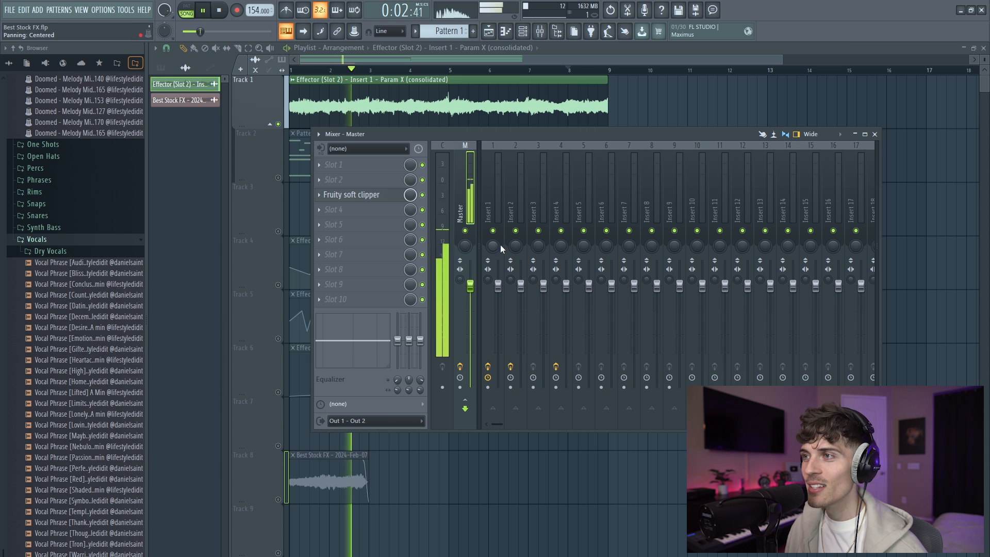
key("space")
left_click(524, 32)
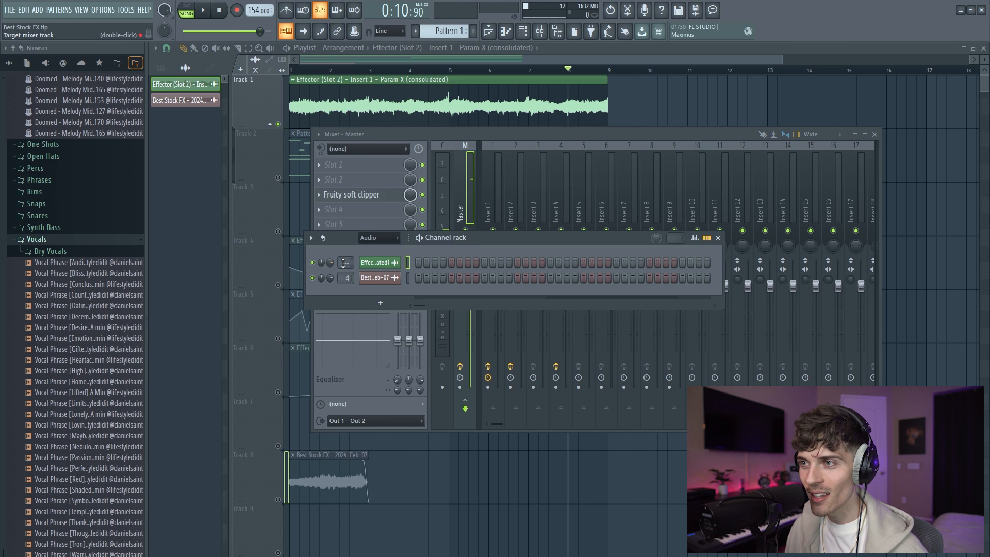
scroll(344, 264, "up", 1)
left_click(694, 104)
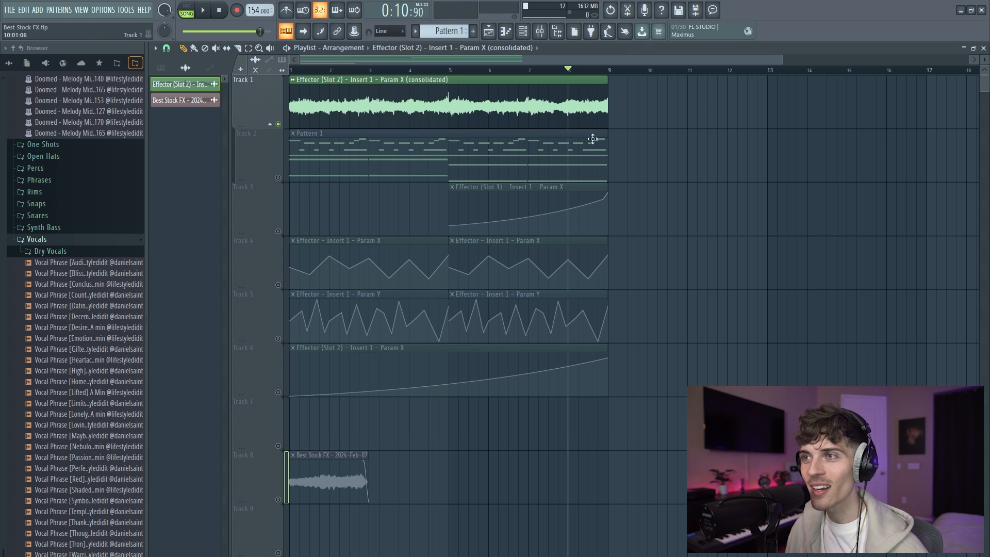
- Unmute Tracks 4 and 5 and reshape their Effector Param X and Param Y automation curves
left_click(278, 285)
left_click(278, 339)
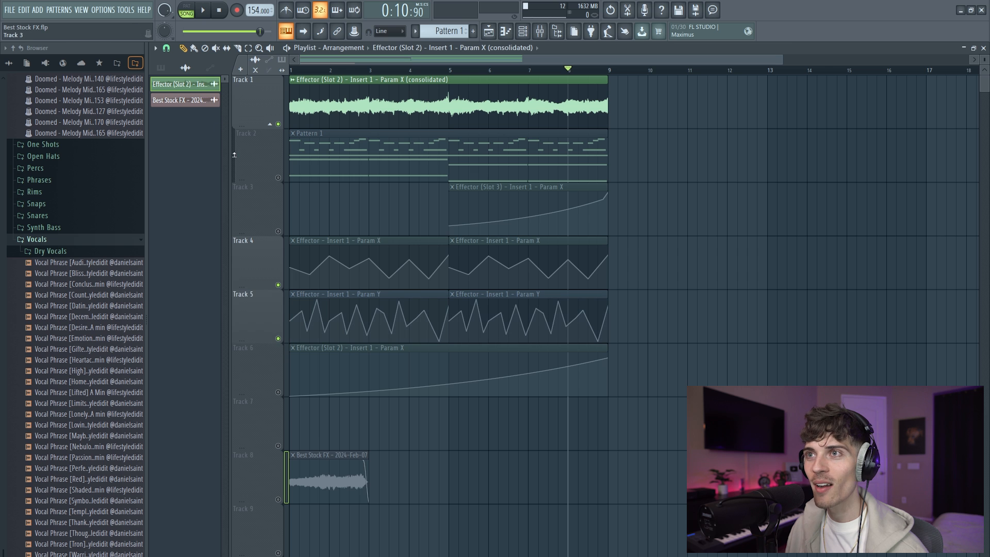
left_click_drag(374, 281, 464, 276)
left_click_drag(431, 321, 474, 315)
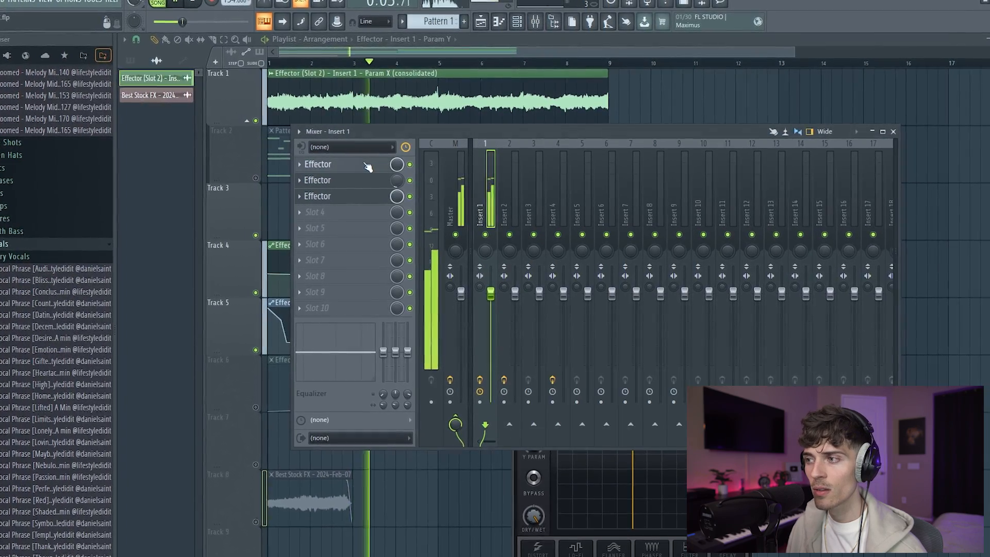
- Add Fruity parametric EQ 2 to slot 4 of Insert 1, load the Low Cut preset and raise its cutoff slightly
left_click(370, 166)
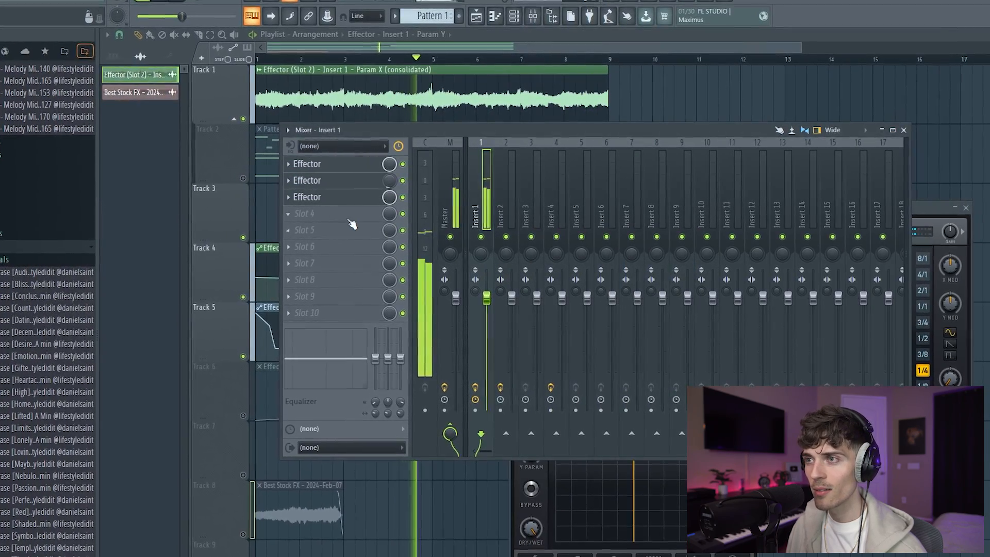
left_click(307, 213)
mouse_move(432, 339)
left_click(500, 346)
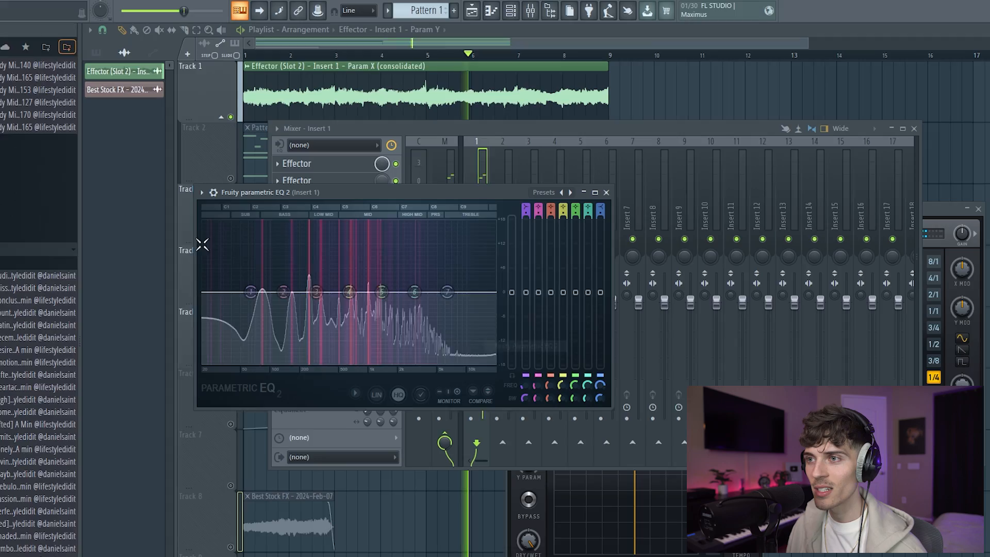
left_click(543, 194)
left_click(562, 234)
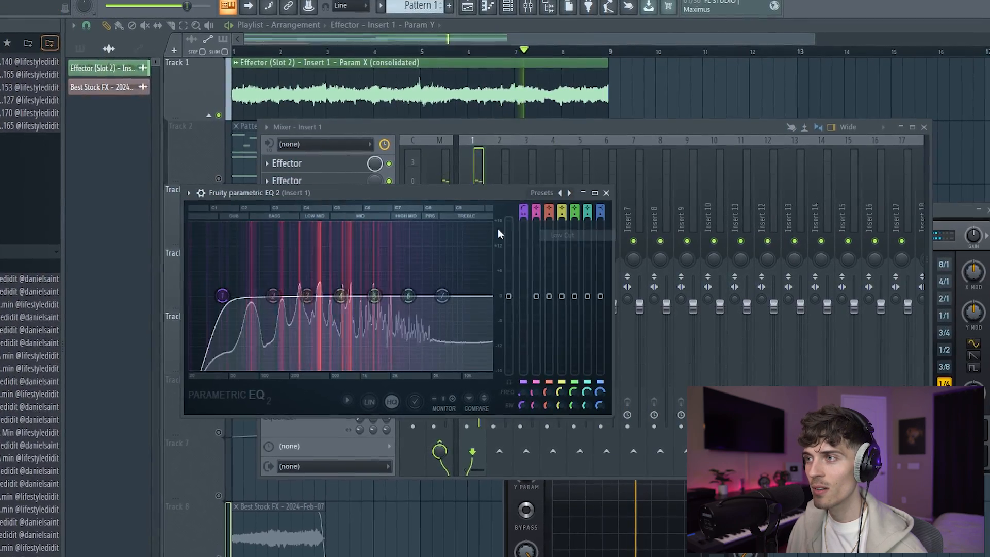
mouse_move(214, 298)
left_mouse_down()
mouse_move(269, 296)
mouse_move(230, 300)
left_mouse_up()
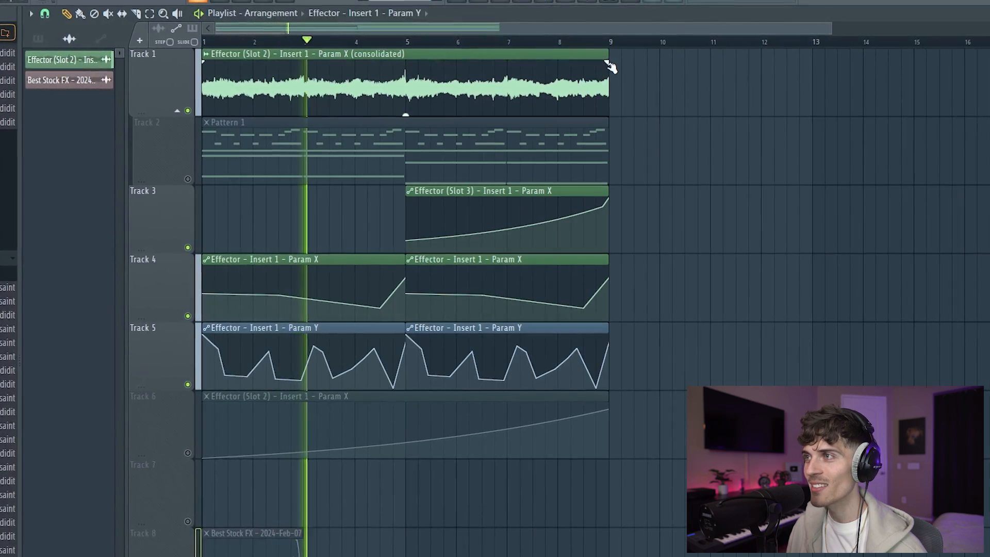
- Audition the Track 1 clip with its effects and automation near its end and from earlier in the timeline
left_click(595, 42)
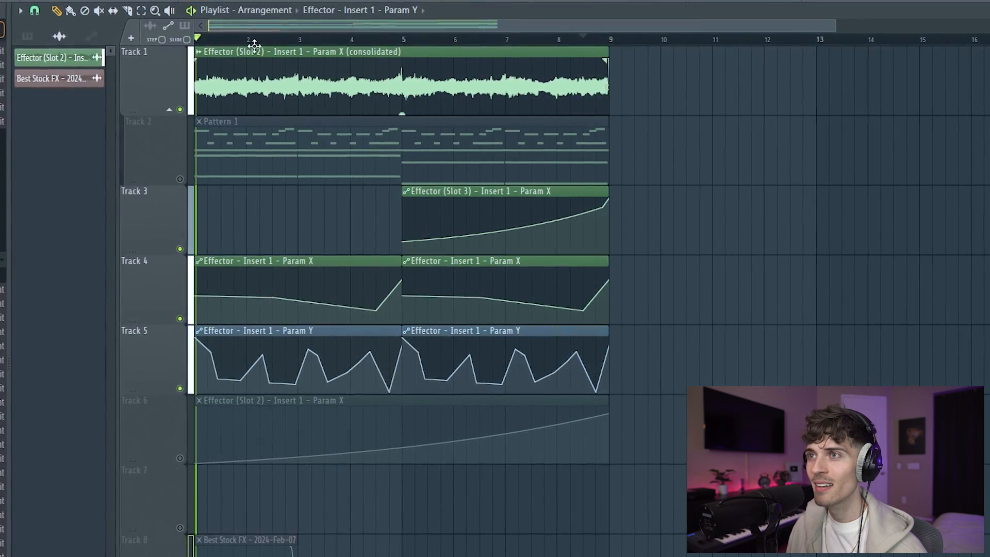
scroll(252, 42, "up", 5)
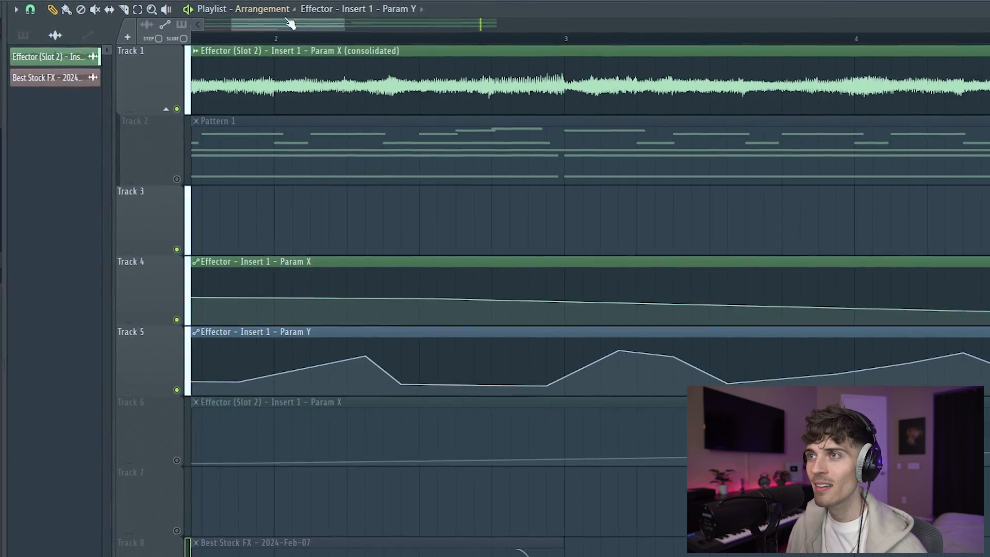
left_click(274, 11)
left_click(223, 36)
key("space")
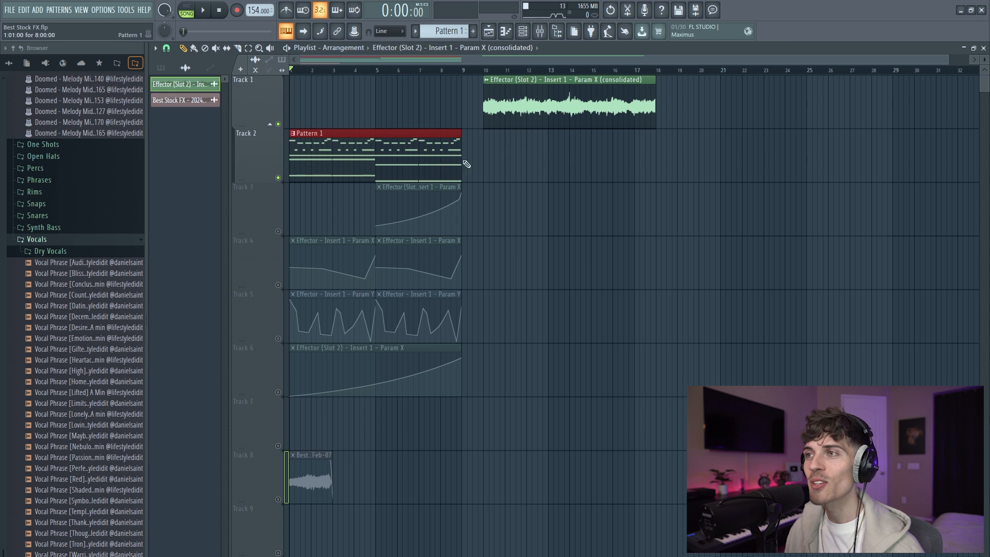
- Duplicate the consolidated clip on Track 1 end to end, with copies starting at bars 18 and 26
left_click(583, 103, "ctrl")
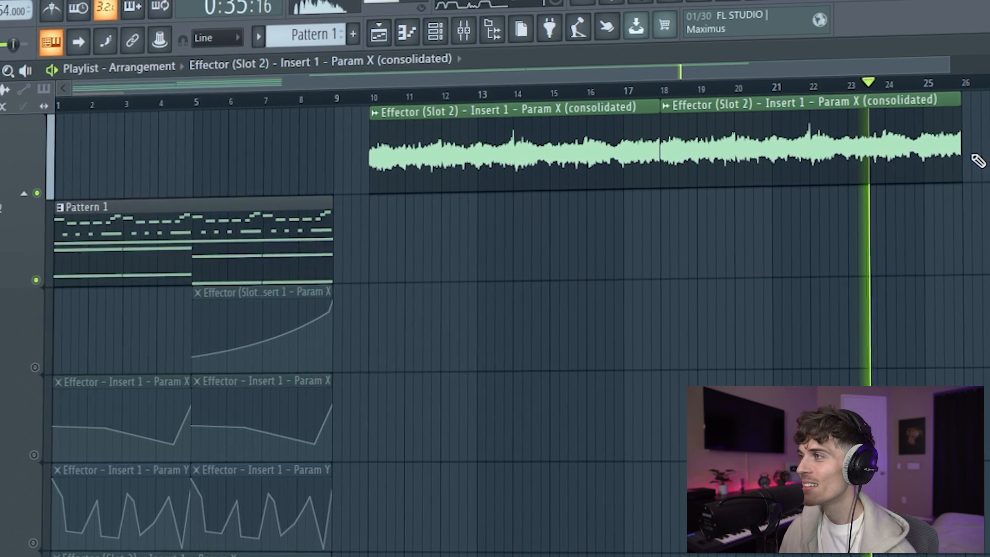
scroll(655, 92, "down", 3)
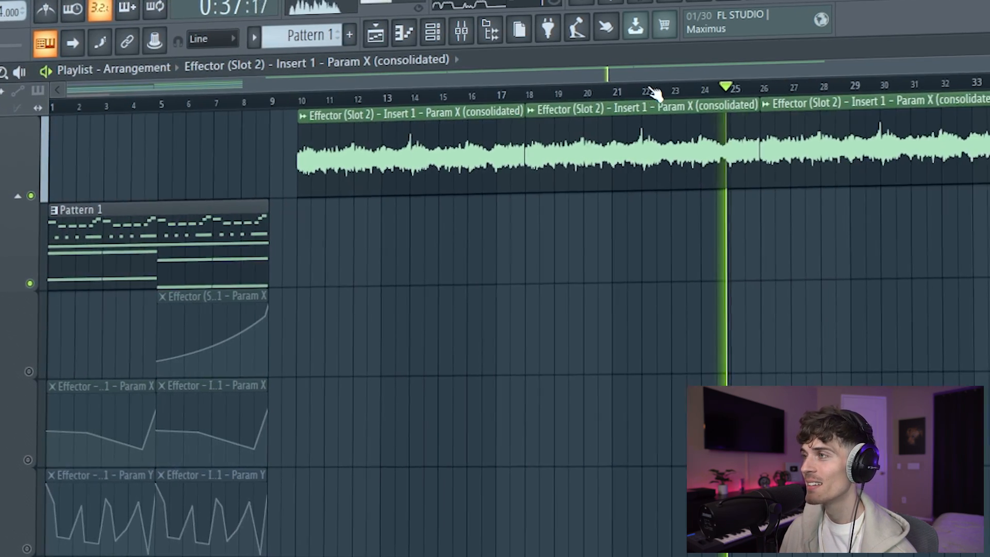